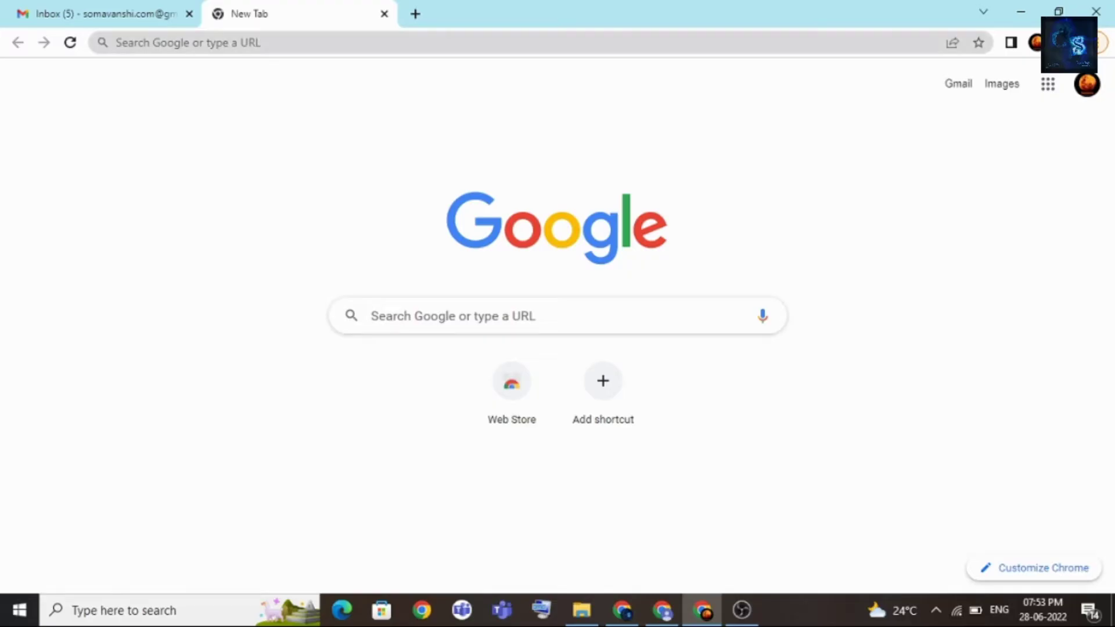
# - Search Google for 'matlab online' from the Chrome address bar
pyautogui.write('mat')
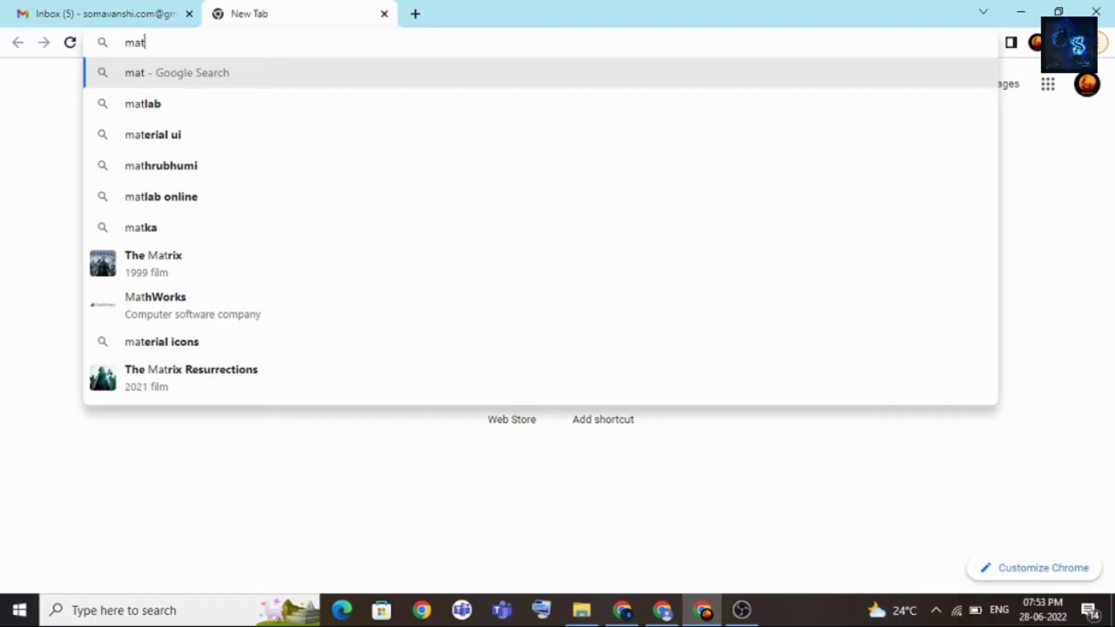
pyautogui.write('lab on')
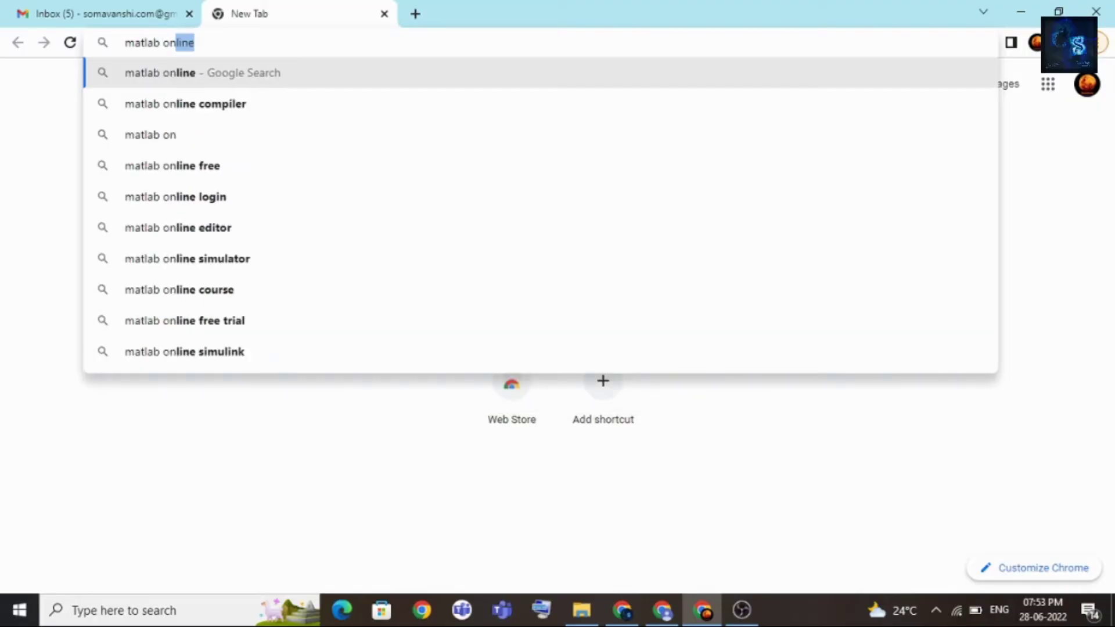
pyautogui.press('Return')
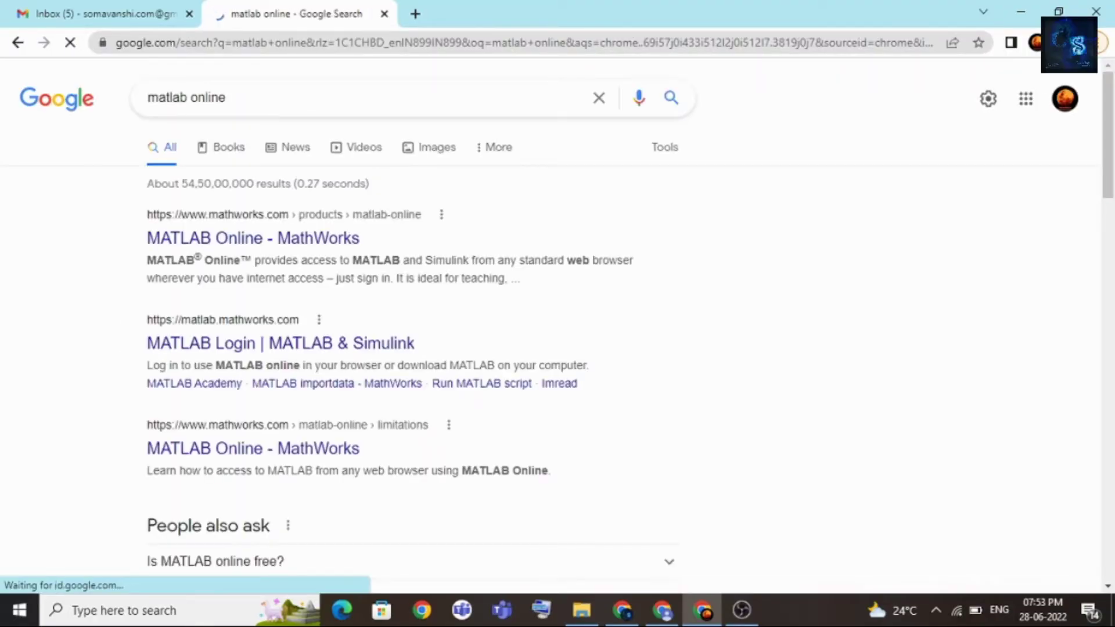
# - Go from the MATLAB Online result to the India site's sign-in page, then to the Create Account form
pyautogui.click(253, 239)
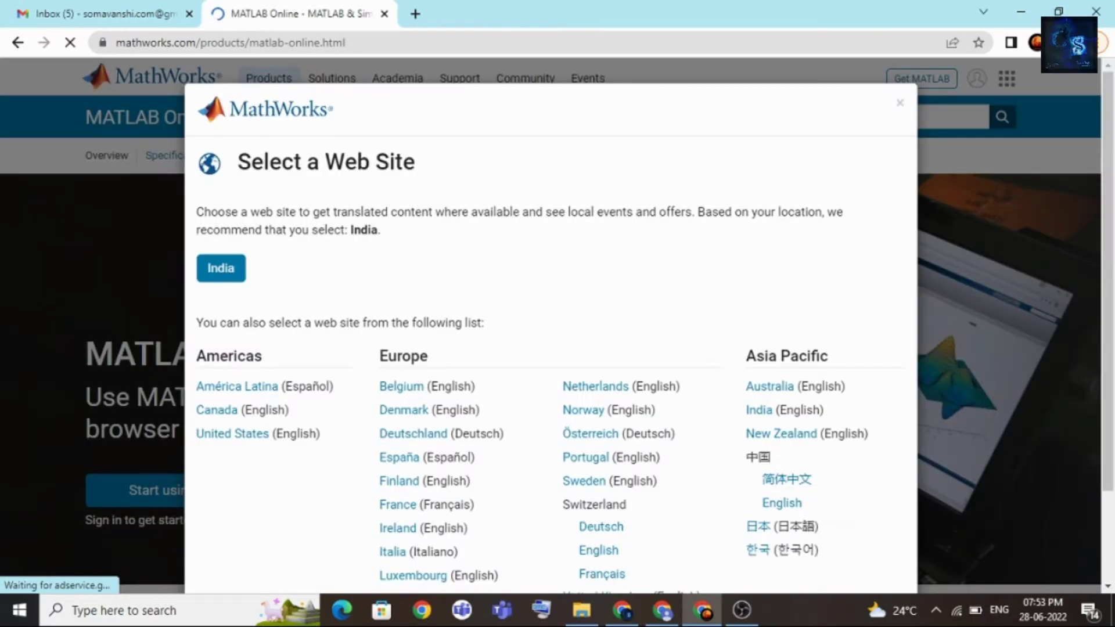
pyautogui.click(221, 267)
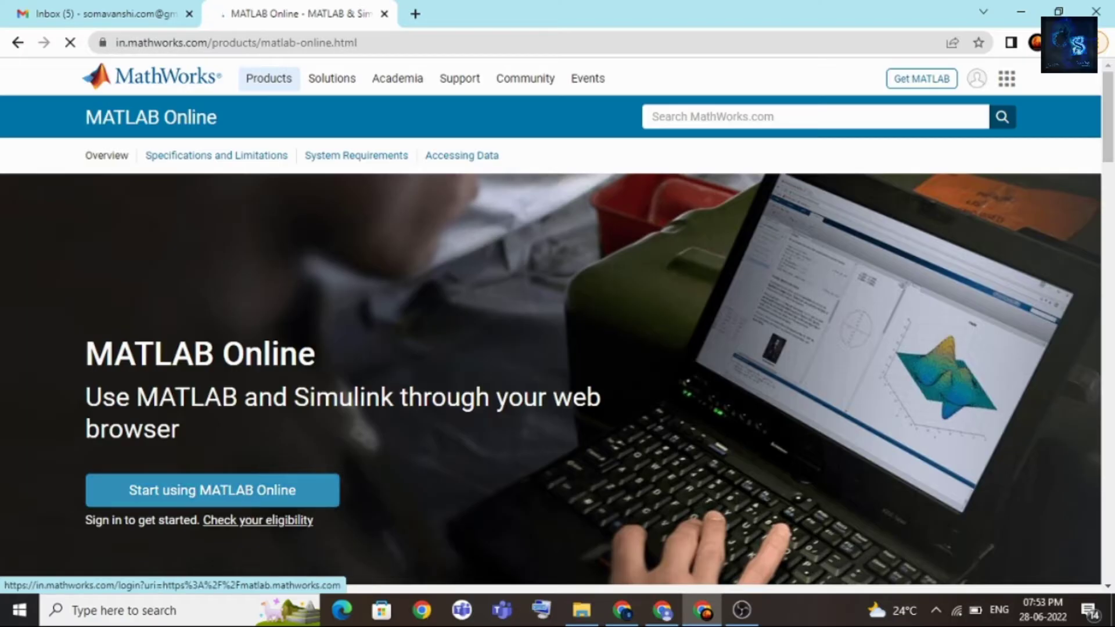
pyautogui.click(213, 490)
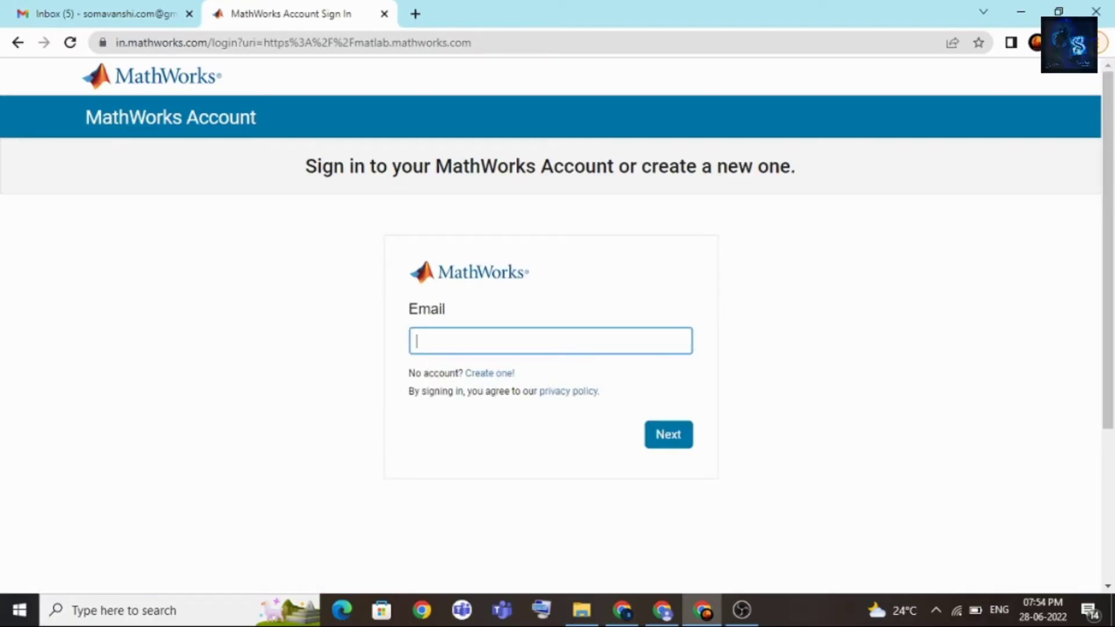
pyautogui.click(490, 373)
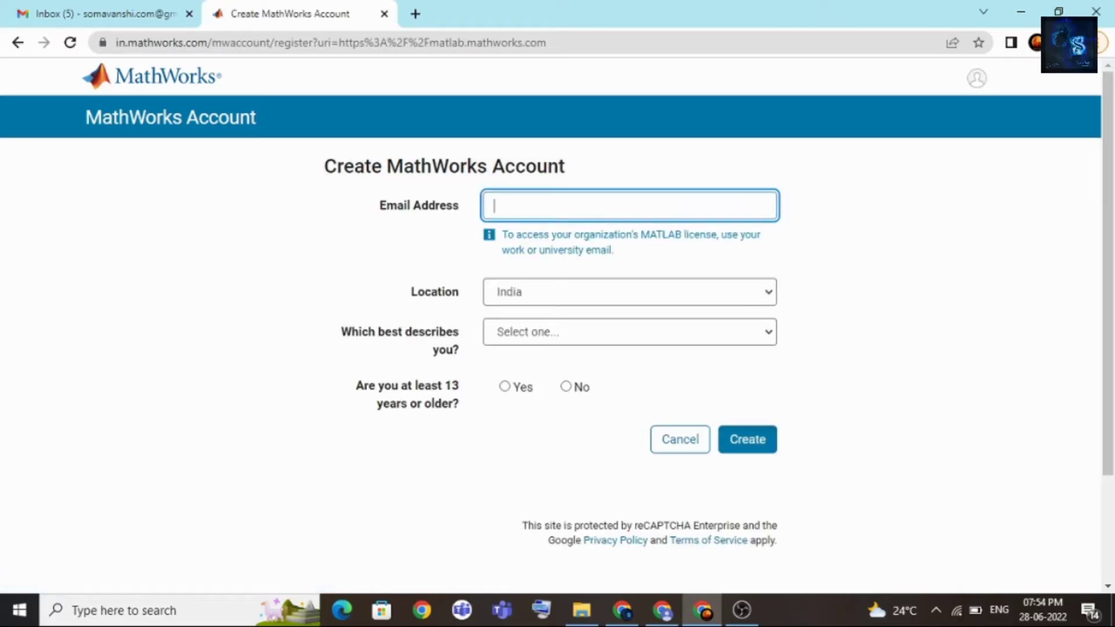
# - Copy the Gmail account's e-mail address into the registration form's Email Address field
pyautogui.hotkey('ctrl', 'shift', 'Tab')
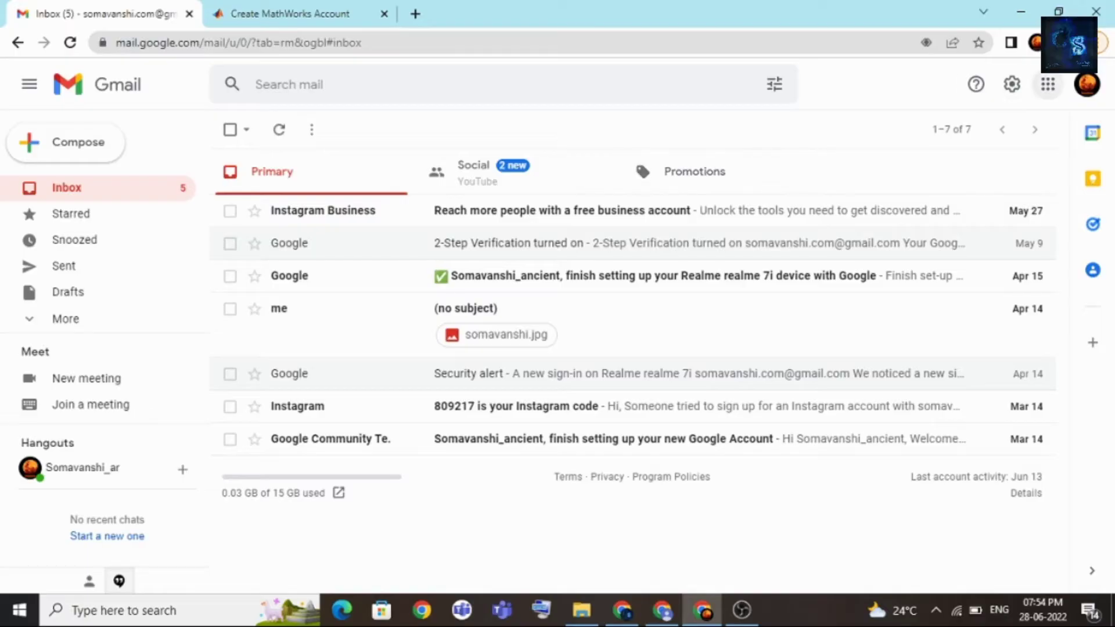
pyautogui.click(1087, 84)
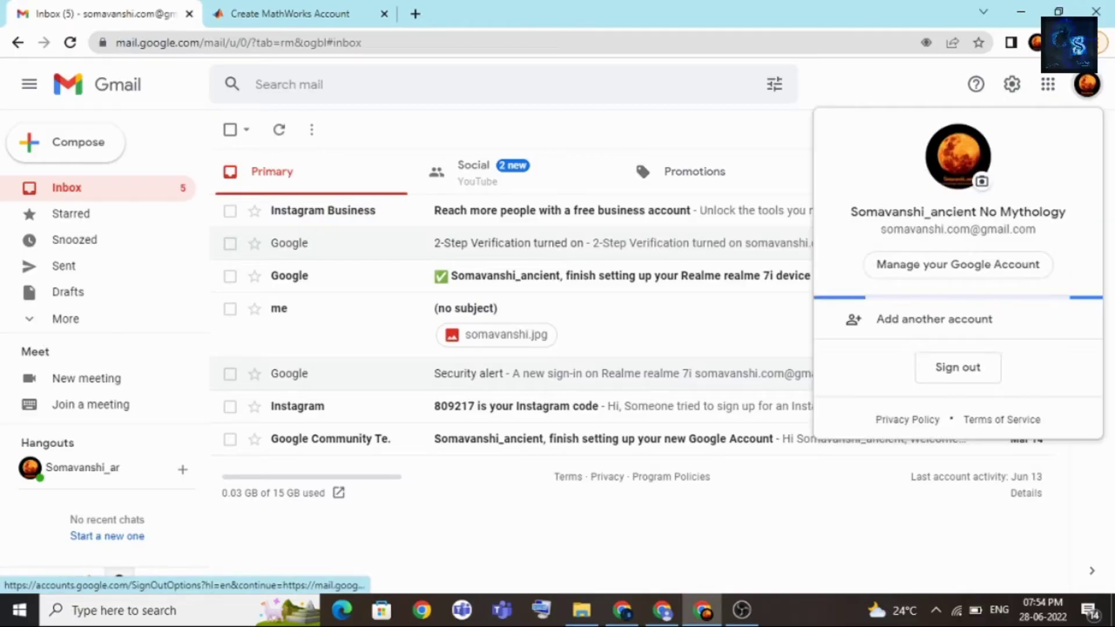
pyautogui.moveTo(880, 230); pyautogui.dragTo(1036, 229)
pyautogui.hotkey('ctrl', 'c')
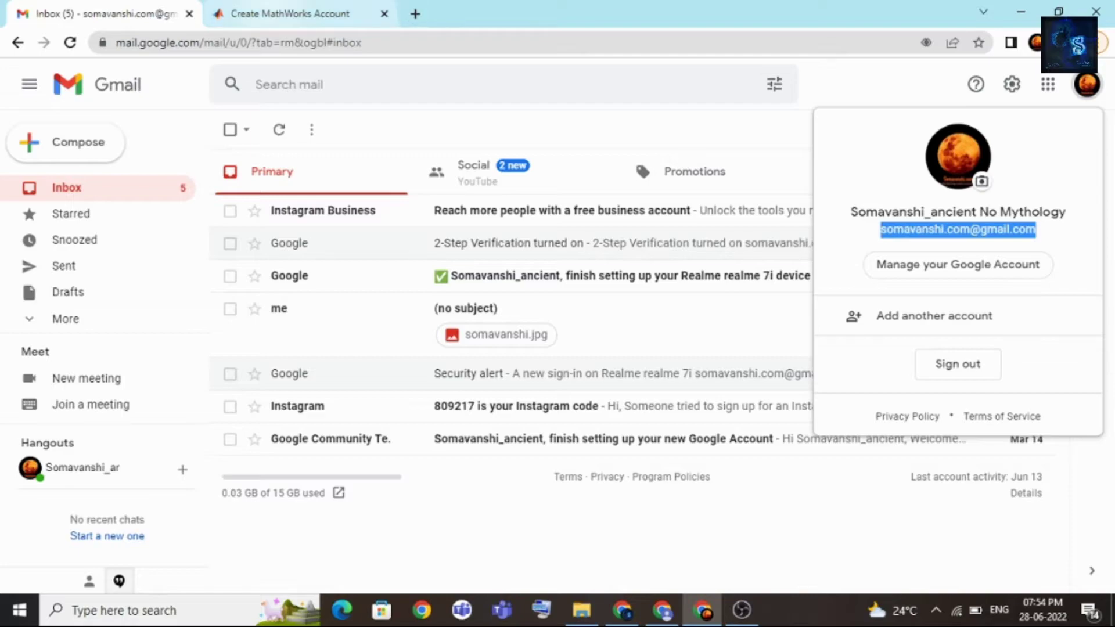
pyautogui.click(290, 14)
pyautogui.hotkey('ctrl', 'v')
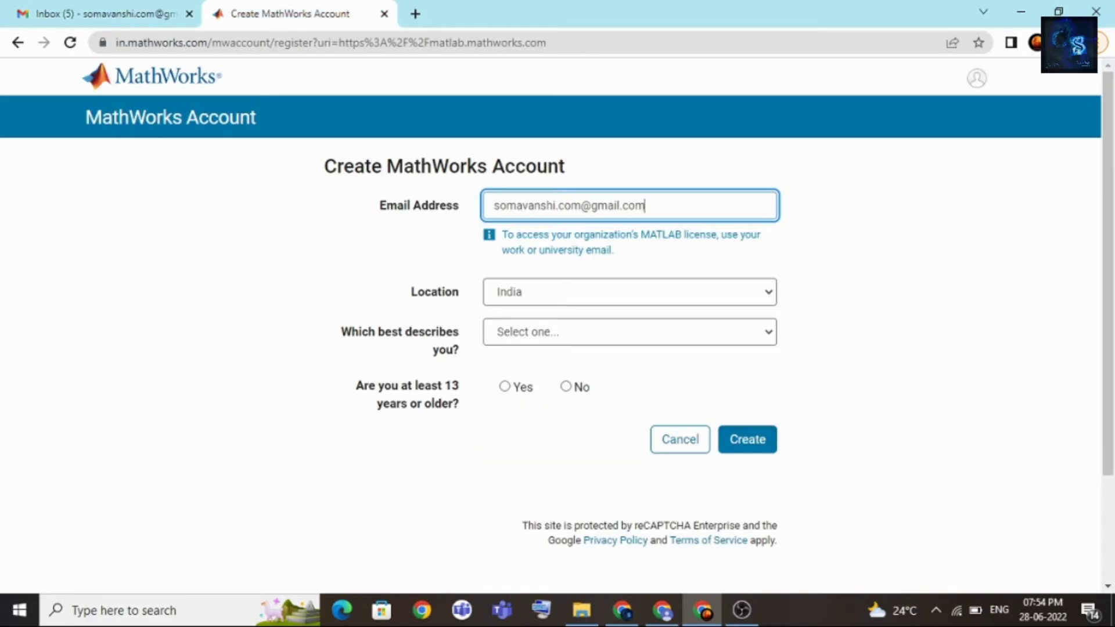
# - Register as a Student aged 13 or older, keep the current e-mail, and return to Gmail
pyautogui.click(630, 332)
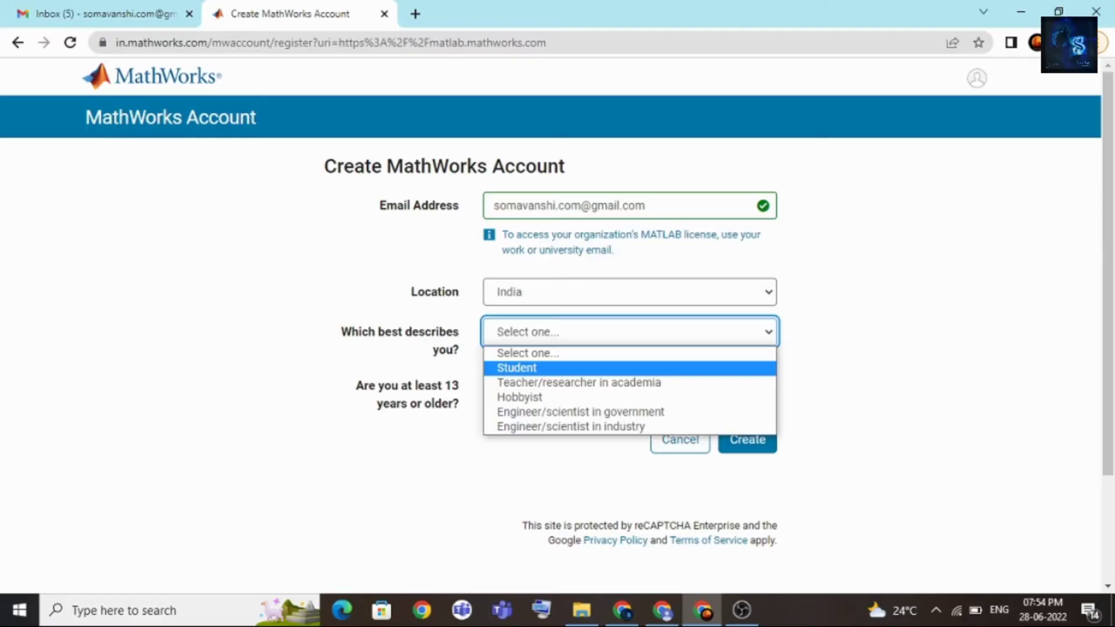
pyautogui.click(517, 368)
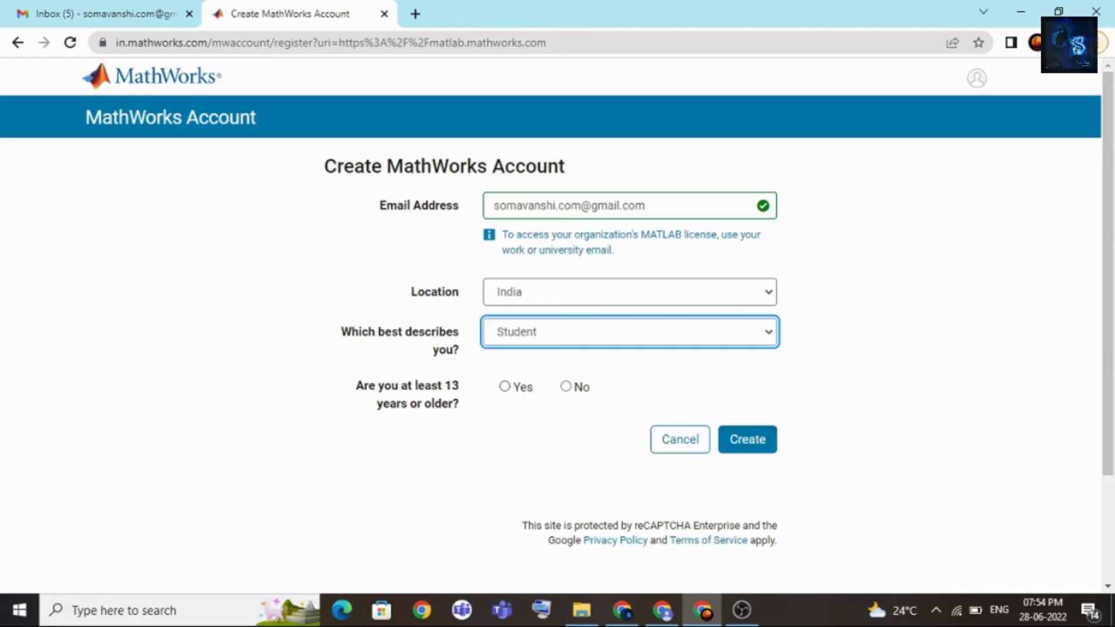
pyautogui.click(504, 386)
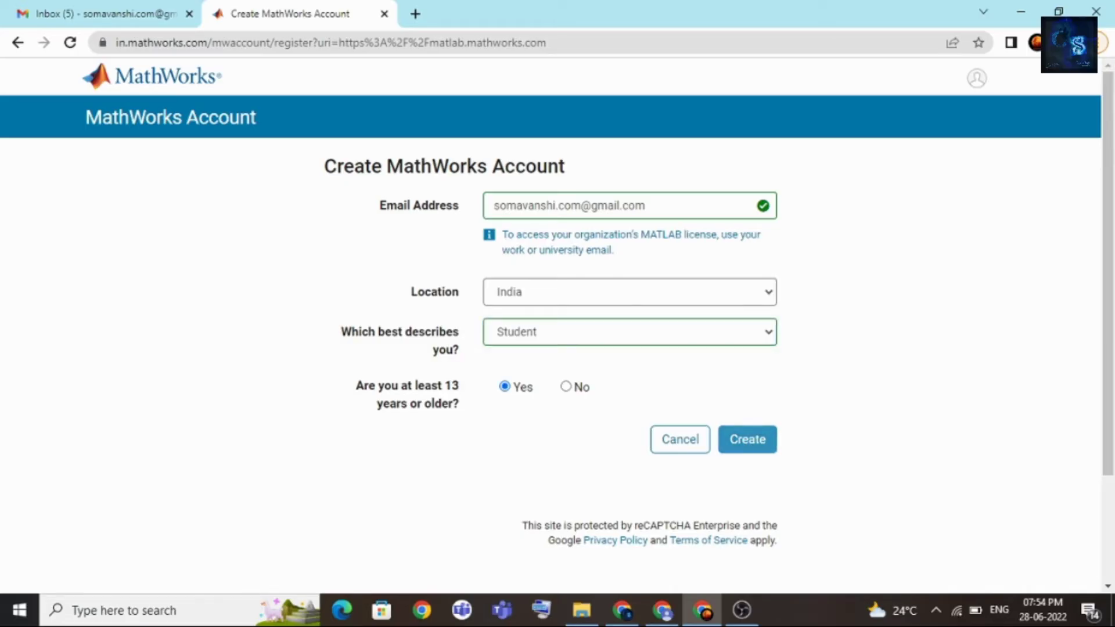
pyautogui.click(747, 440)
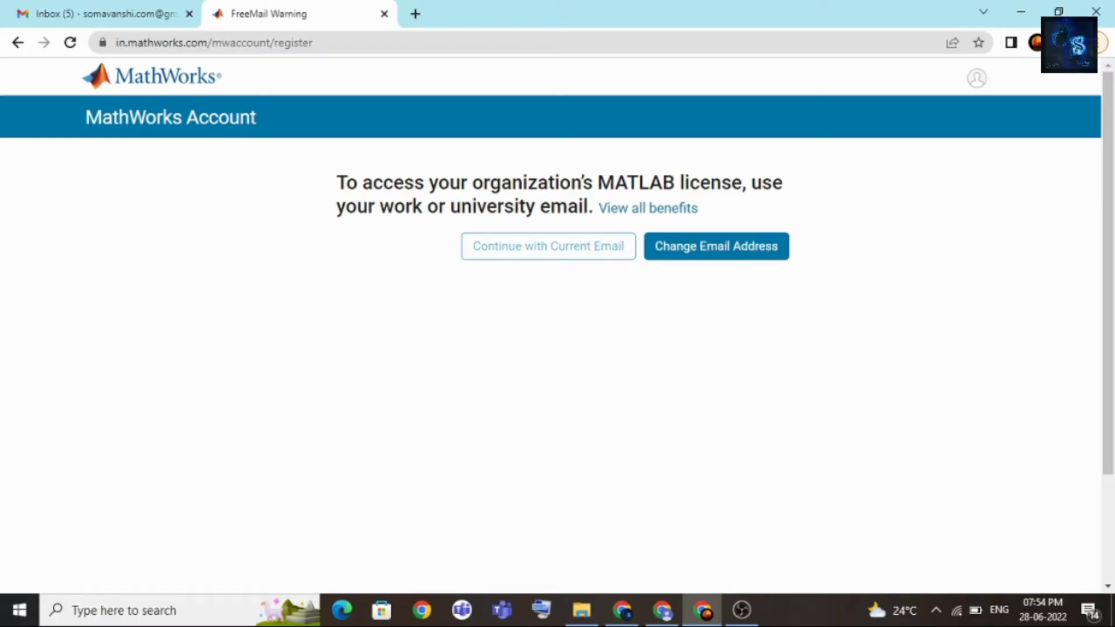
pyautogui.click(548, 246)
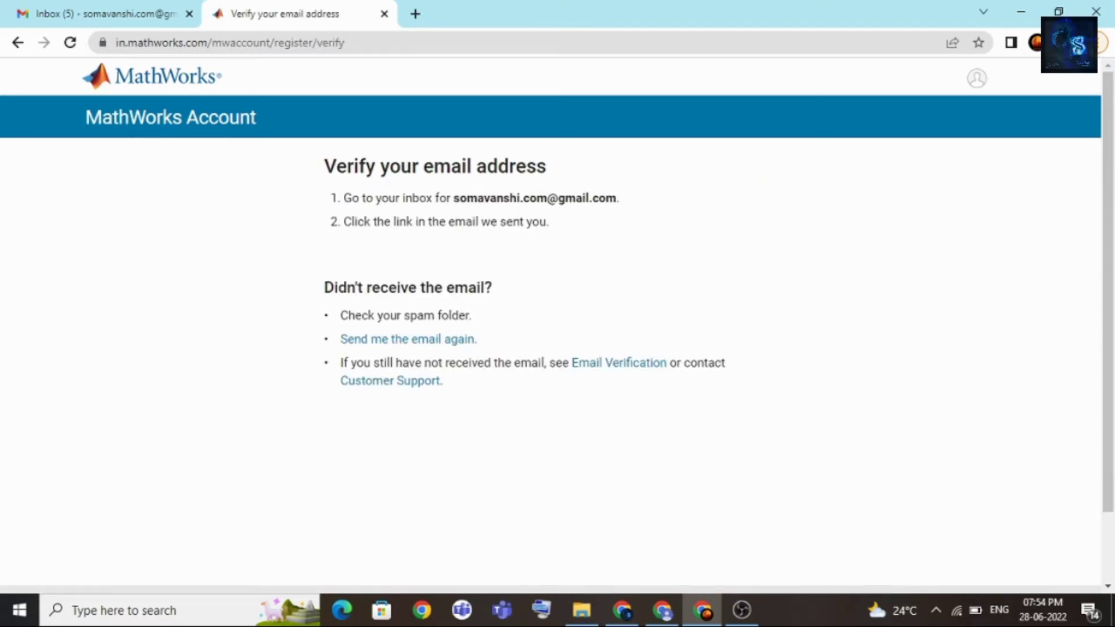
pyautogui.click(101, 13)
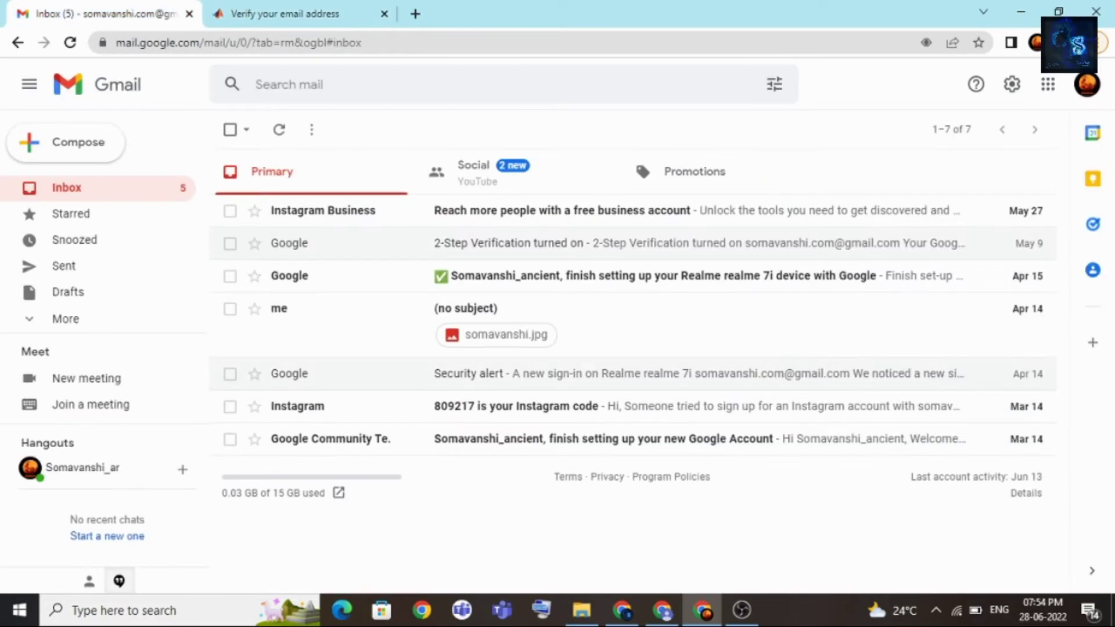
# - Refresh the inbox, open the MathWorks 'Verify Email Address' message and follow its verification link
pyautogui.click(278, 130)
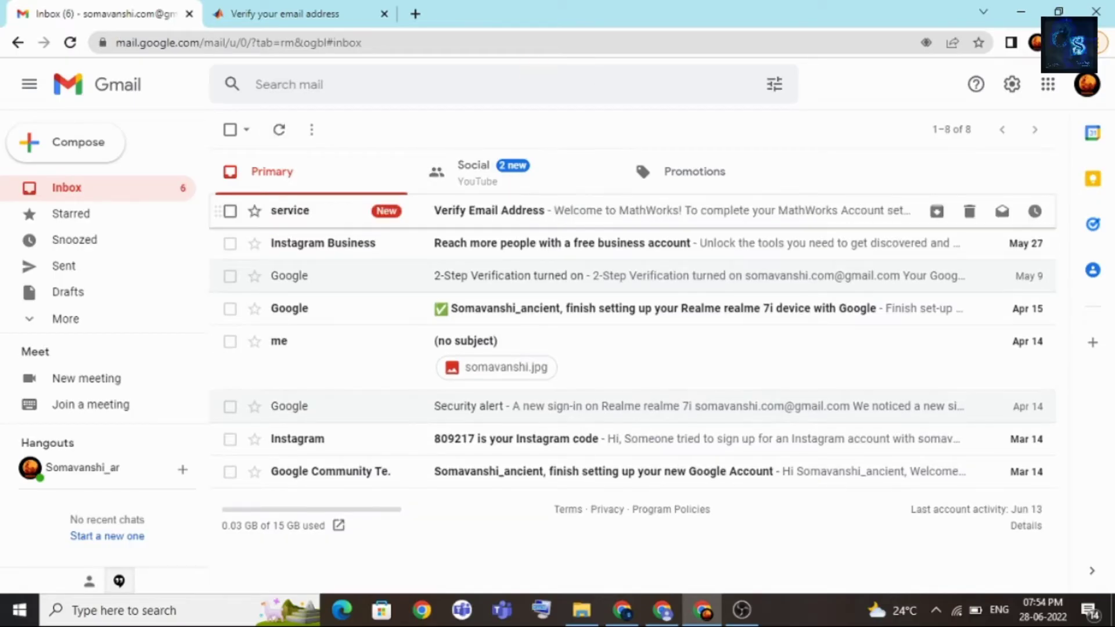
pyautogui.click(581, 211)
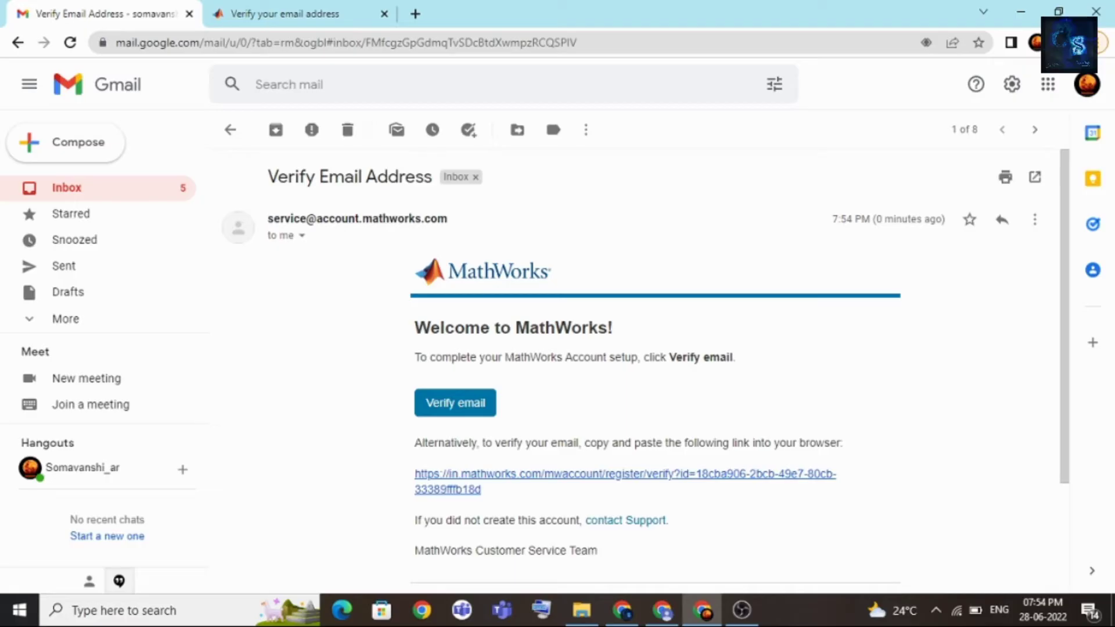
pyautogui.click(455, 403)
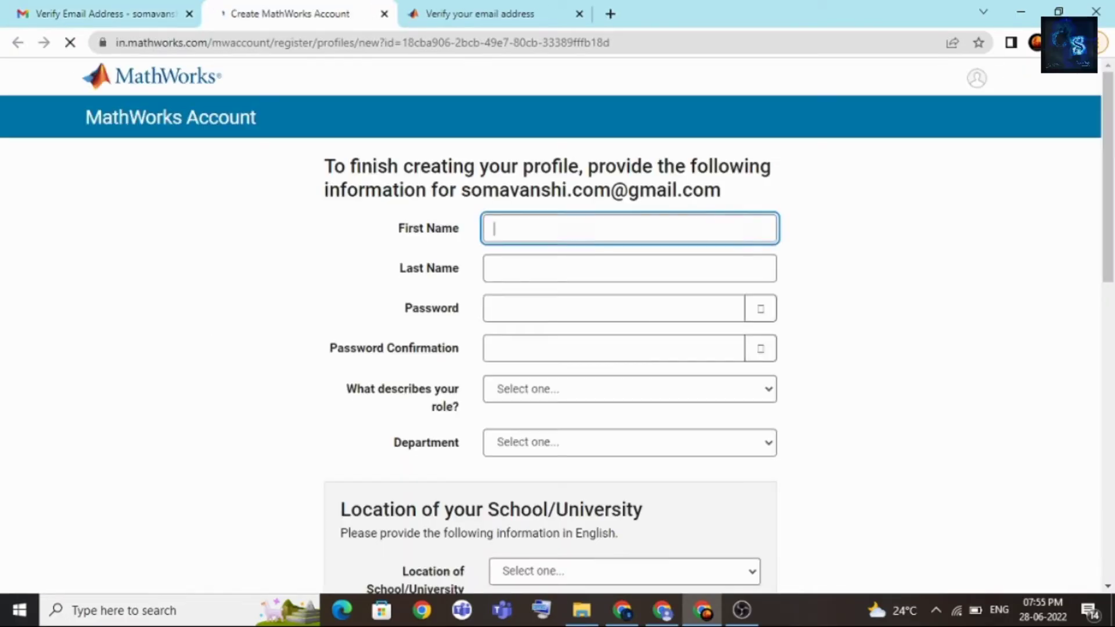
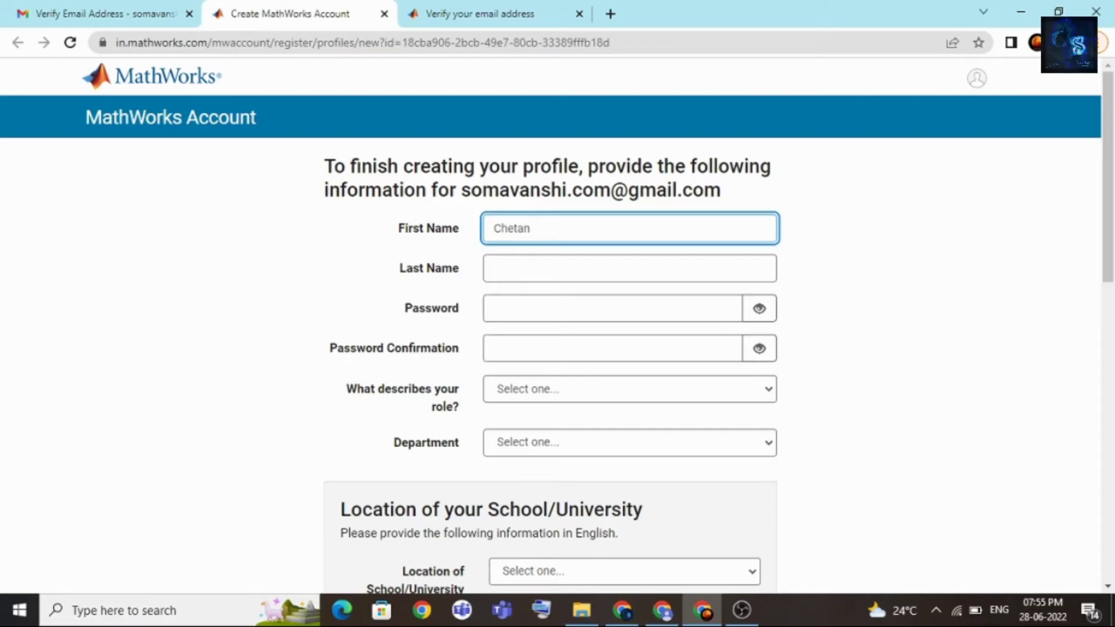
# - Enter the first and last name, then enter and confirm the account password
pyautogui.click(494, 269)
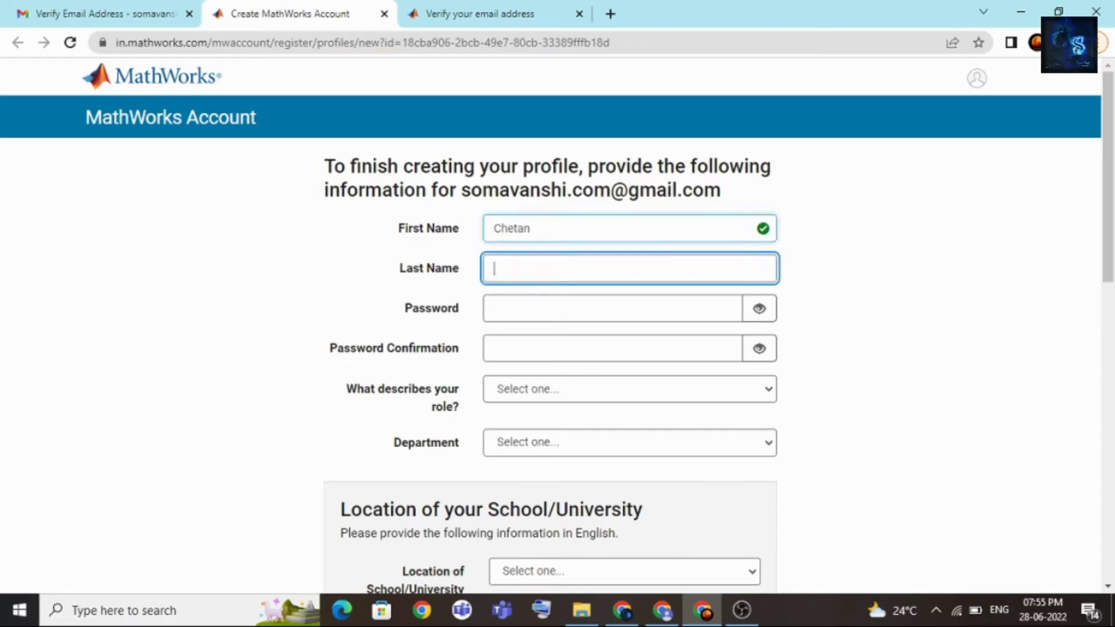
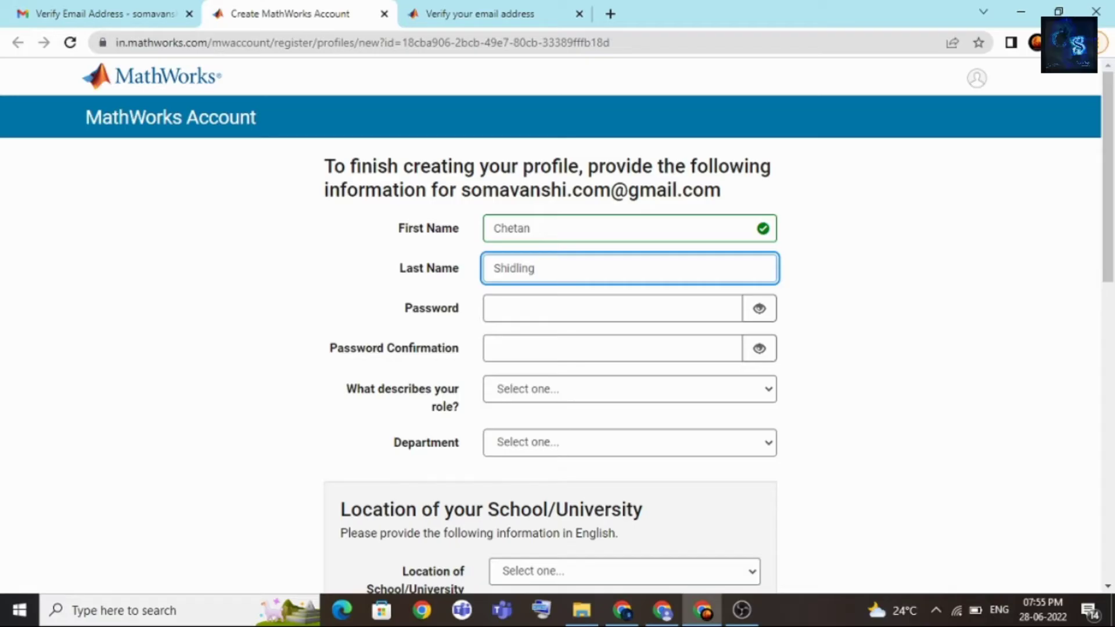
pyautogui.press('Tab')
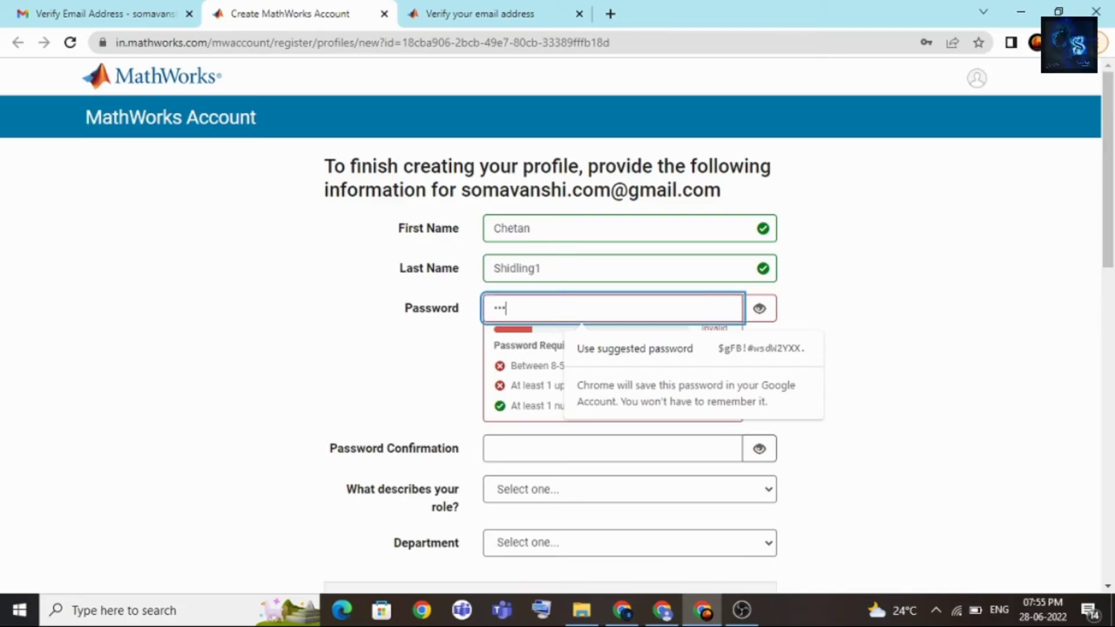
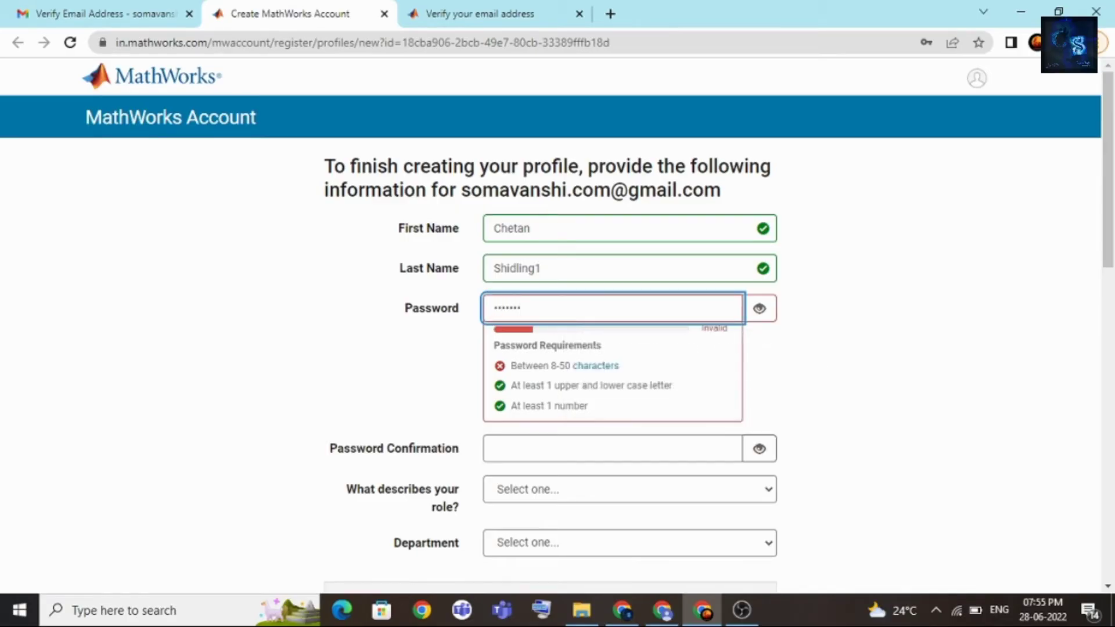
pyautogui.press('Tab')
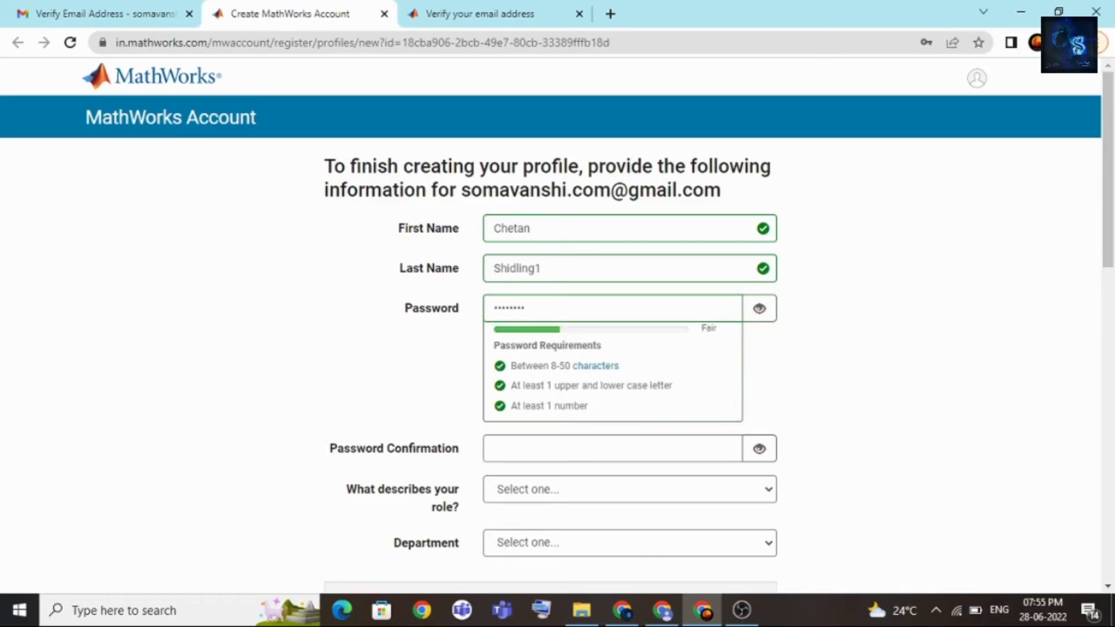
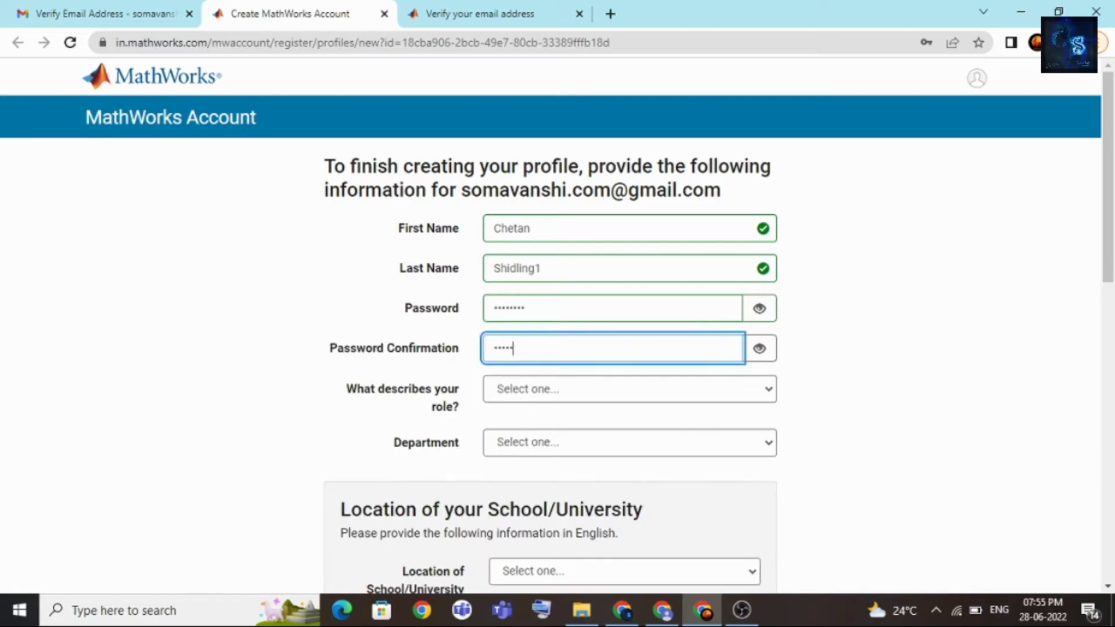
pyautogui.press('Tab')
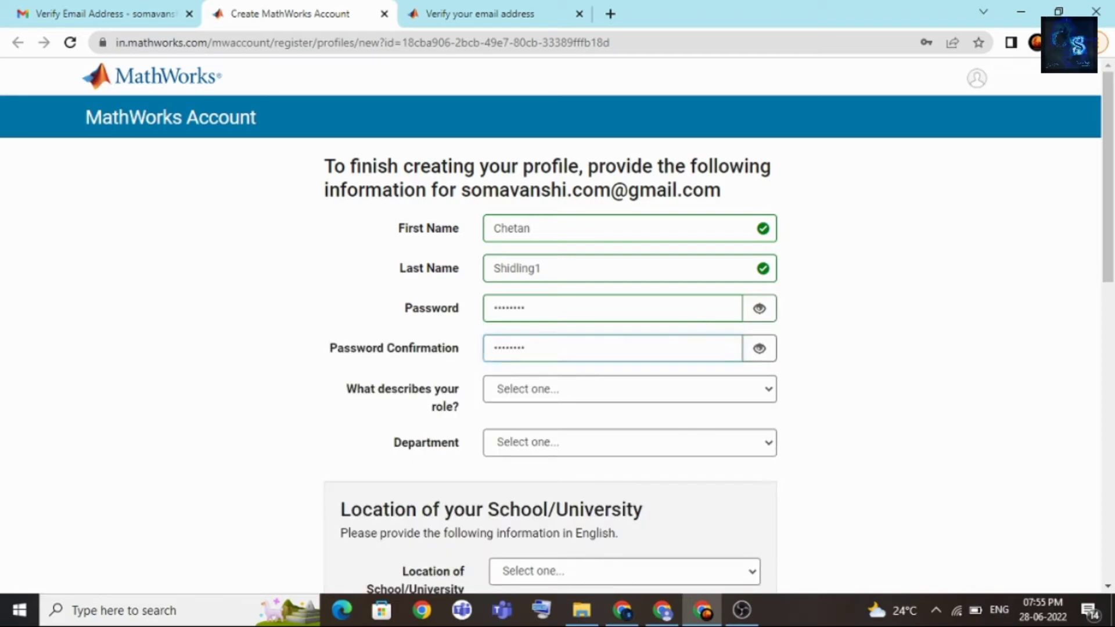
# - Choose Student (Graduate-level) role, Electrical and Computer Engineering department, and India as school location
pyautogui.click(629, 389)
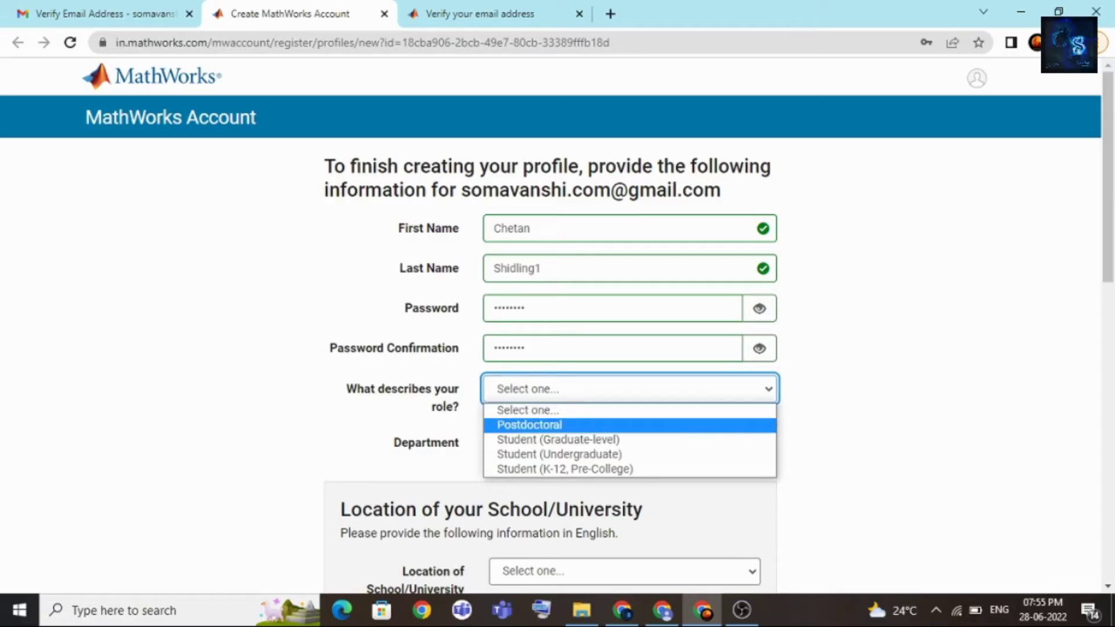
pyautogui.click(557, 440)
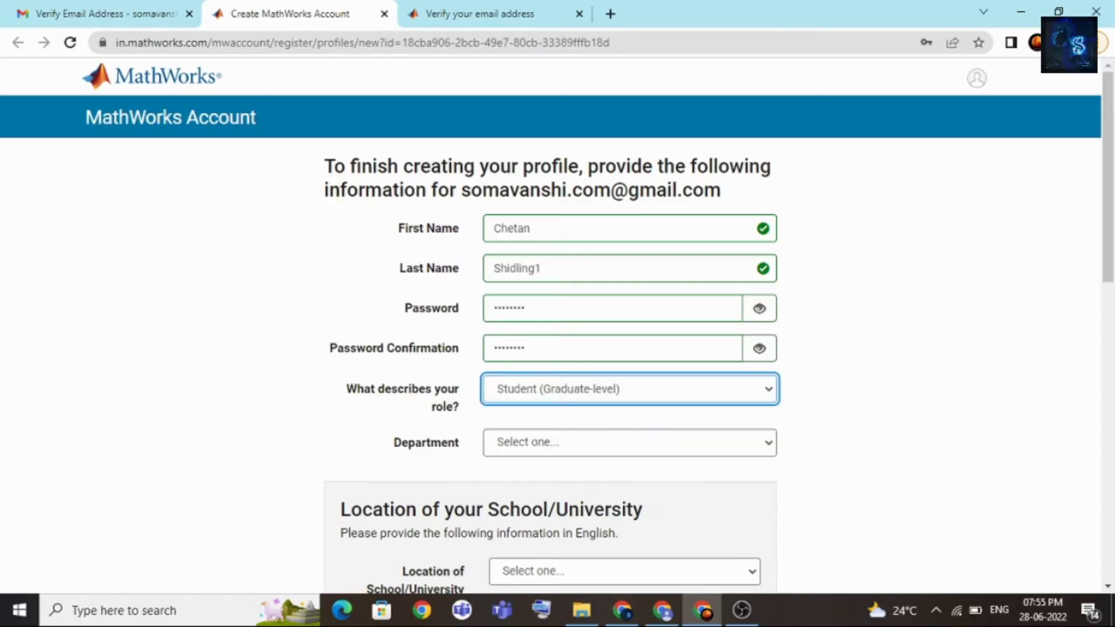
pyautogui.scroll(-3, 551, 348)
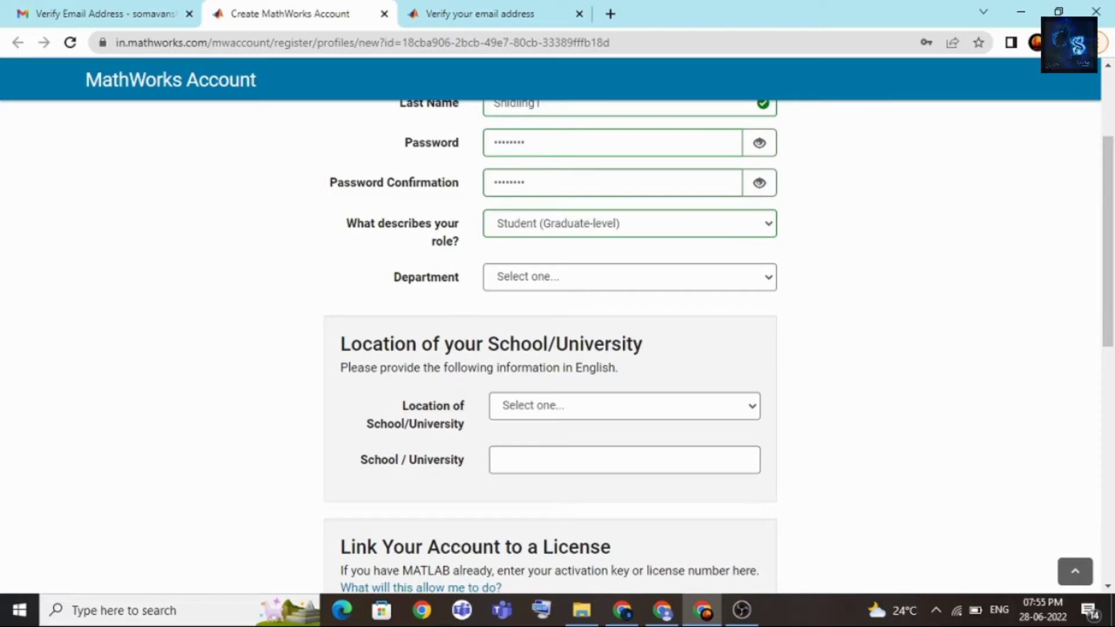
pyautogui.click(581, 277)
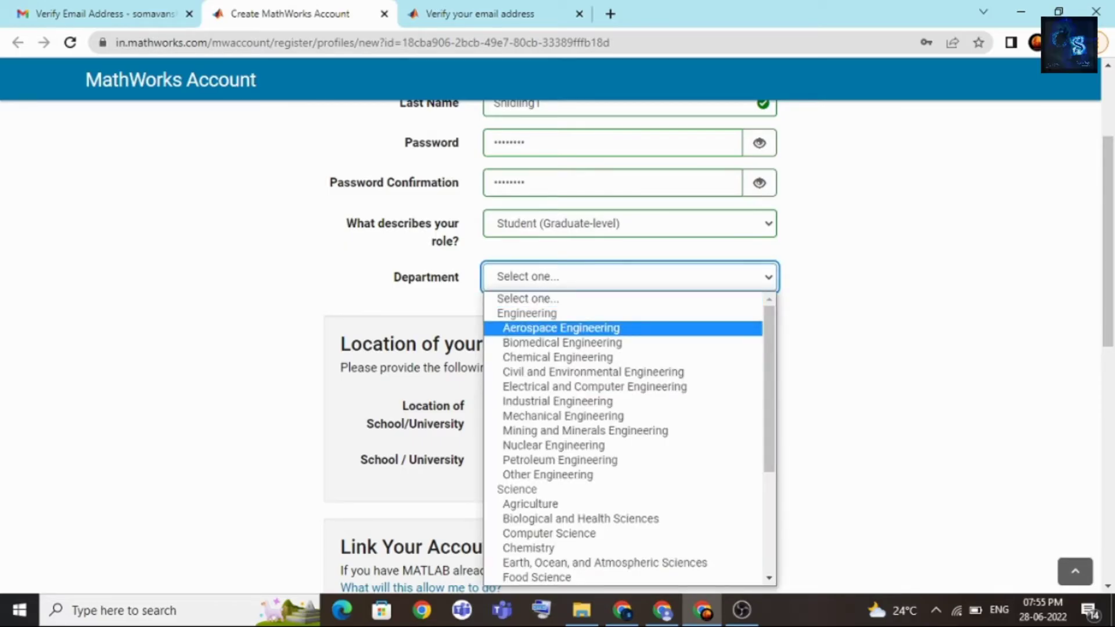
pyautogui.click(592, 386)
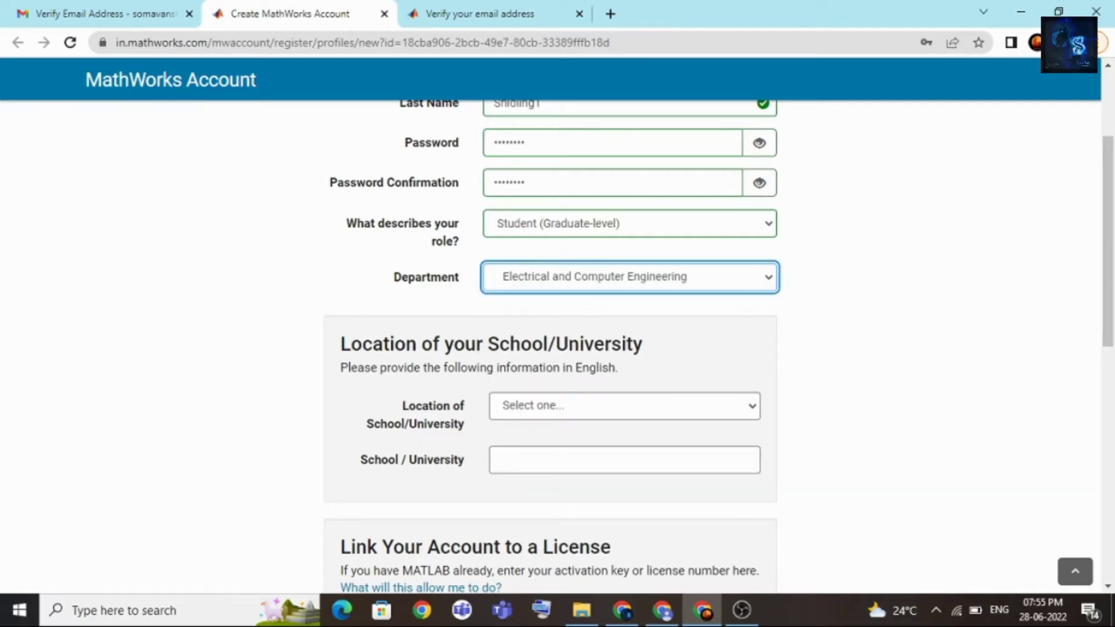
pyautogui.scroll(-1, 581, 348)
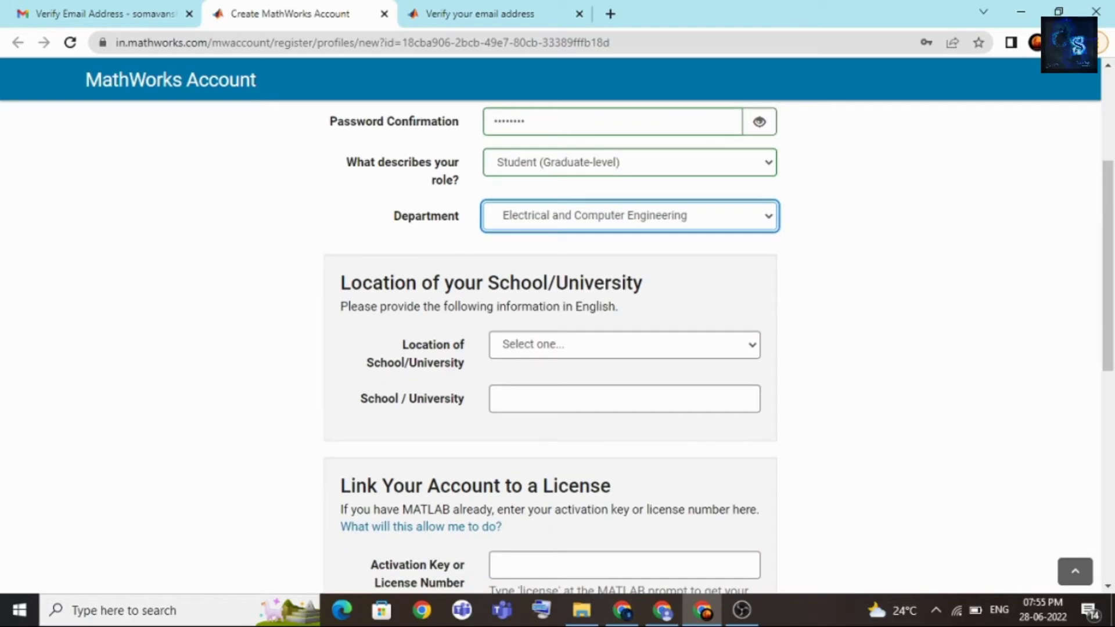
pyautogui.click(625, 344)
pyautogui.write('in')
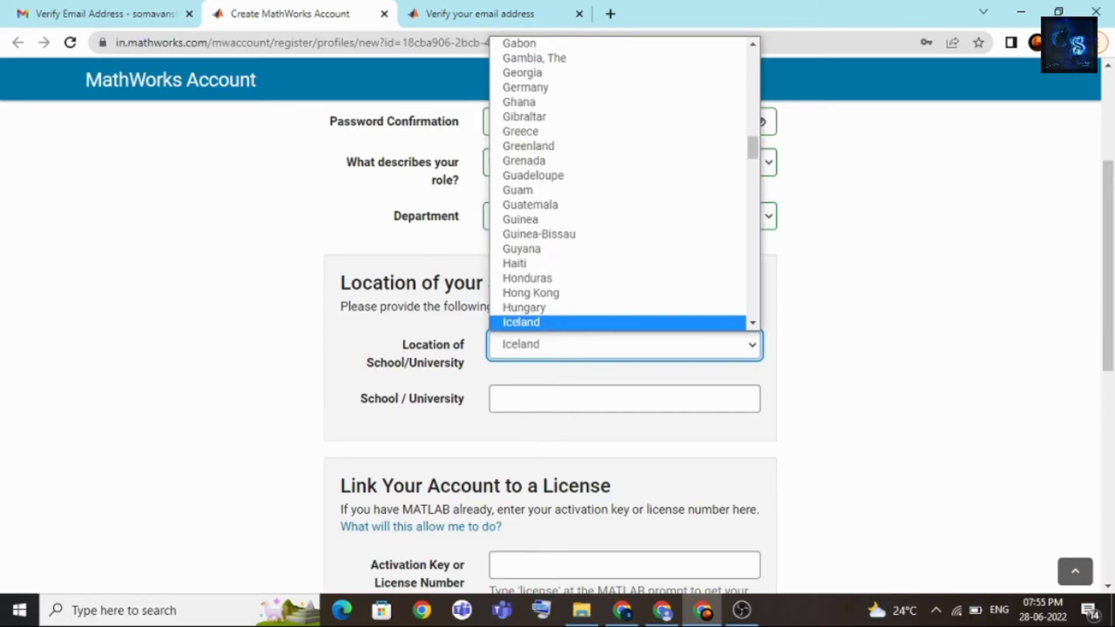
pyautogui.press('Return')
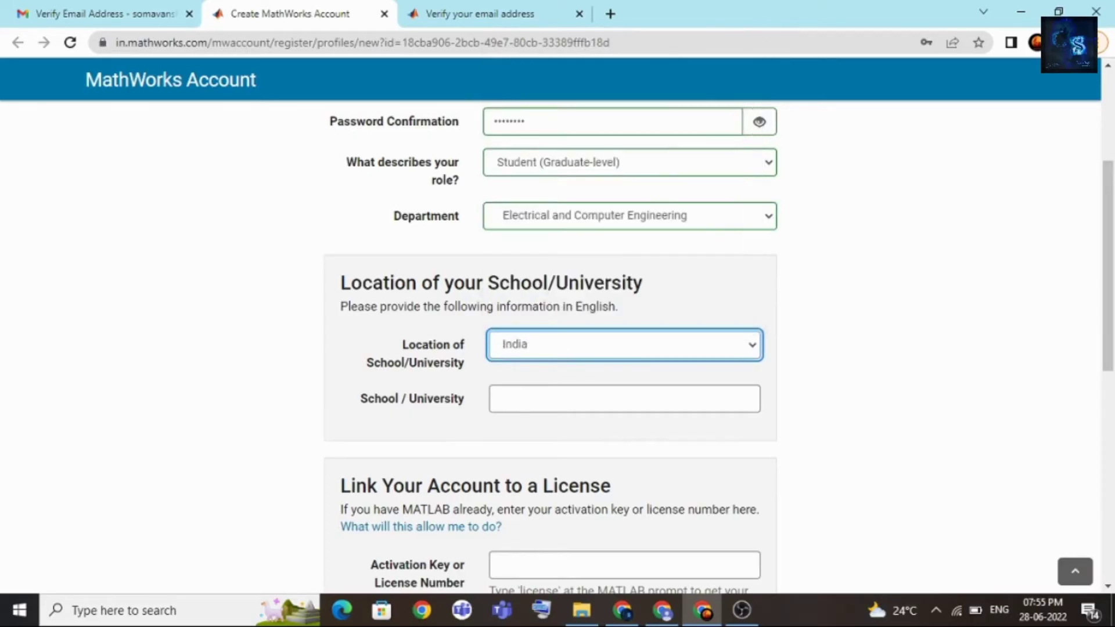
# - Enter Kle as the school, accept the Online Services Agreement and submit the profile
pyautogui.click(624, 398)
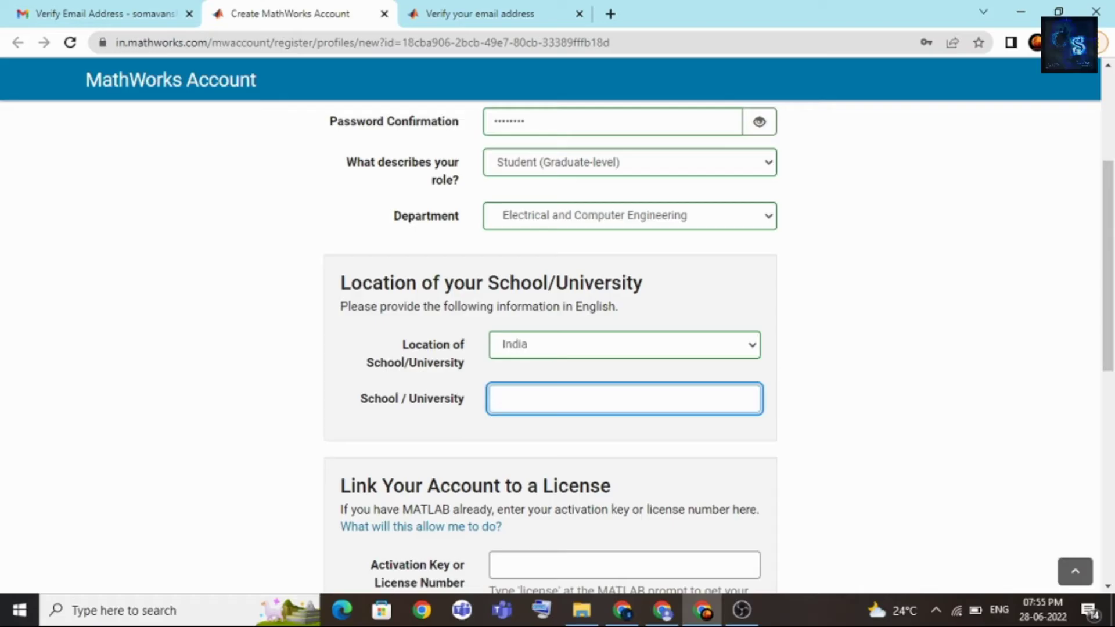
pyautogui.write('Kle')
pyautogui.scroll(-3, 550, 349)
pyautogui.press('Tab')
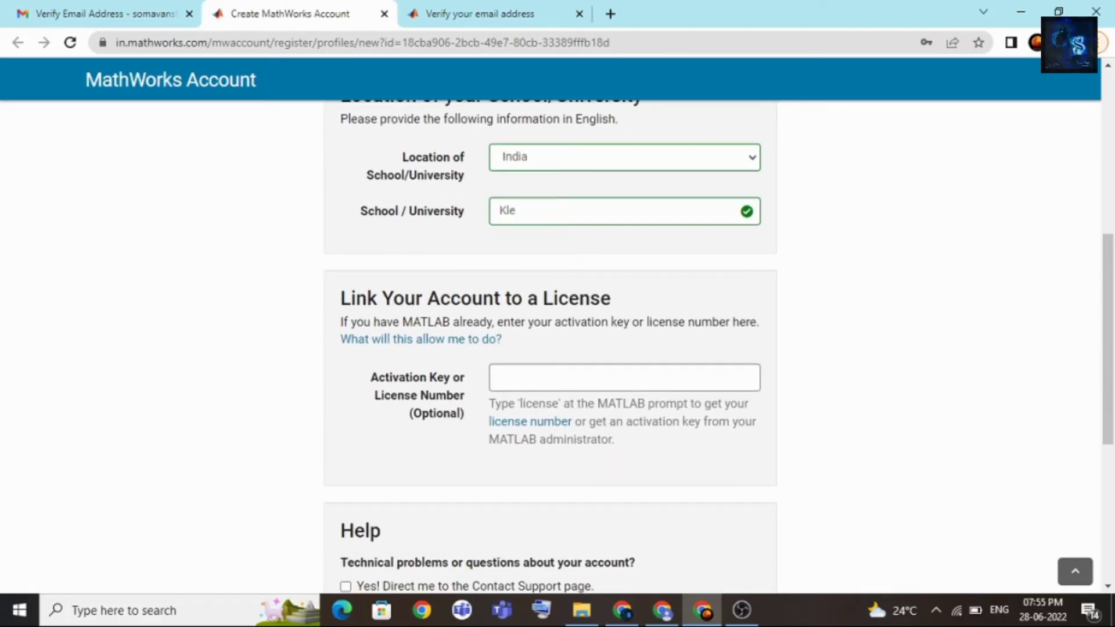
pyautogui.scroll(-1, 551, 348)
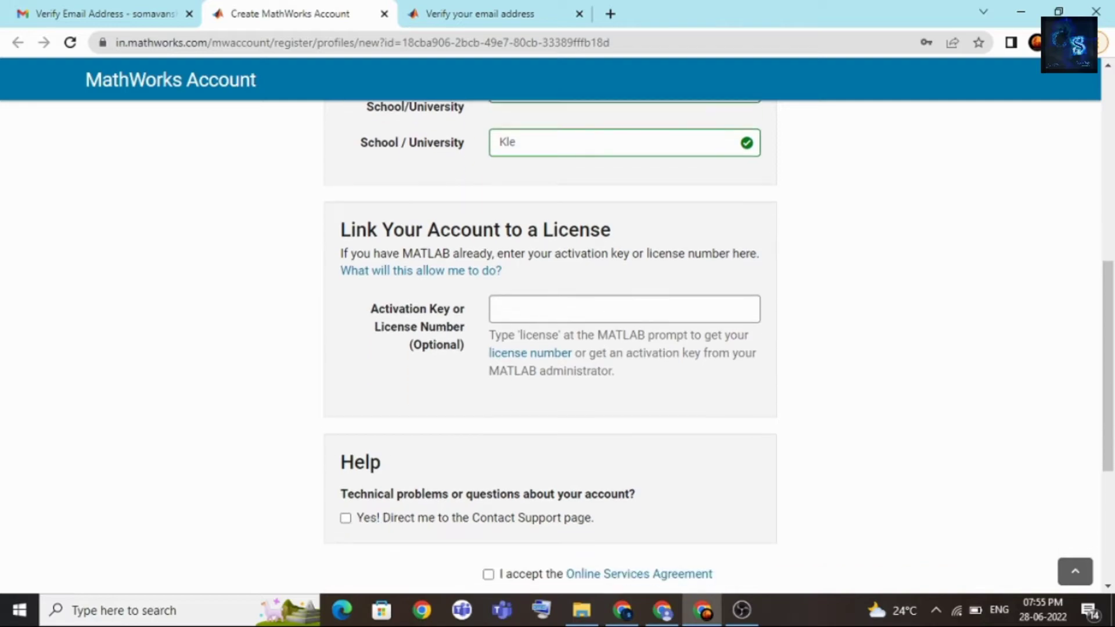
pyautogui.scroll(-2, 551, 348)
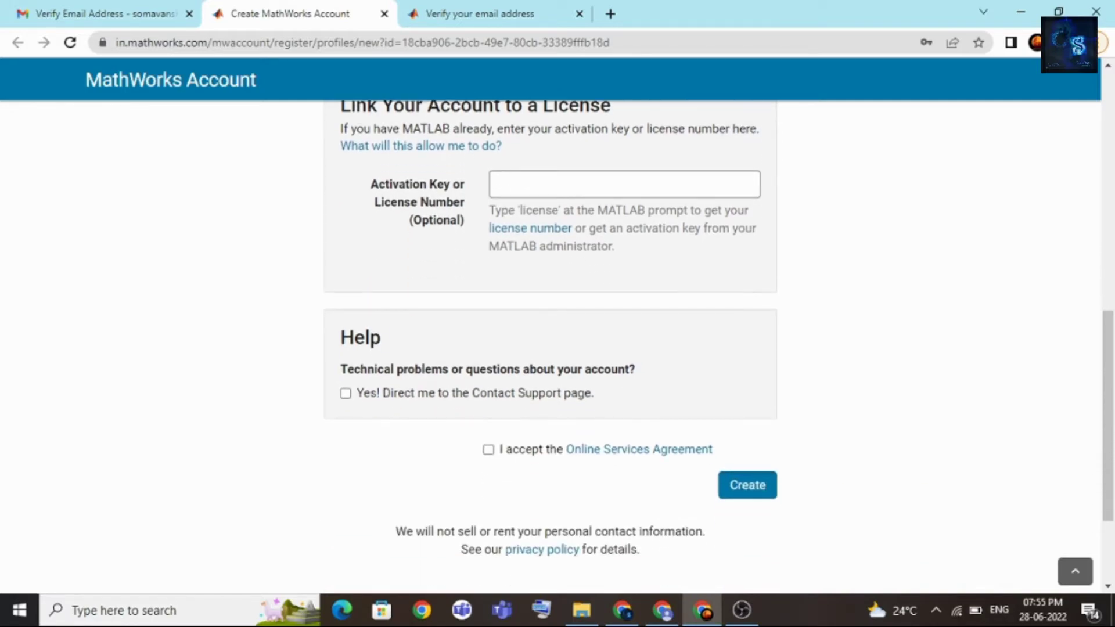
pyautogui.click(489, 449)
pyautogui.click(748, 486)
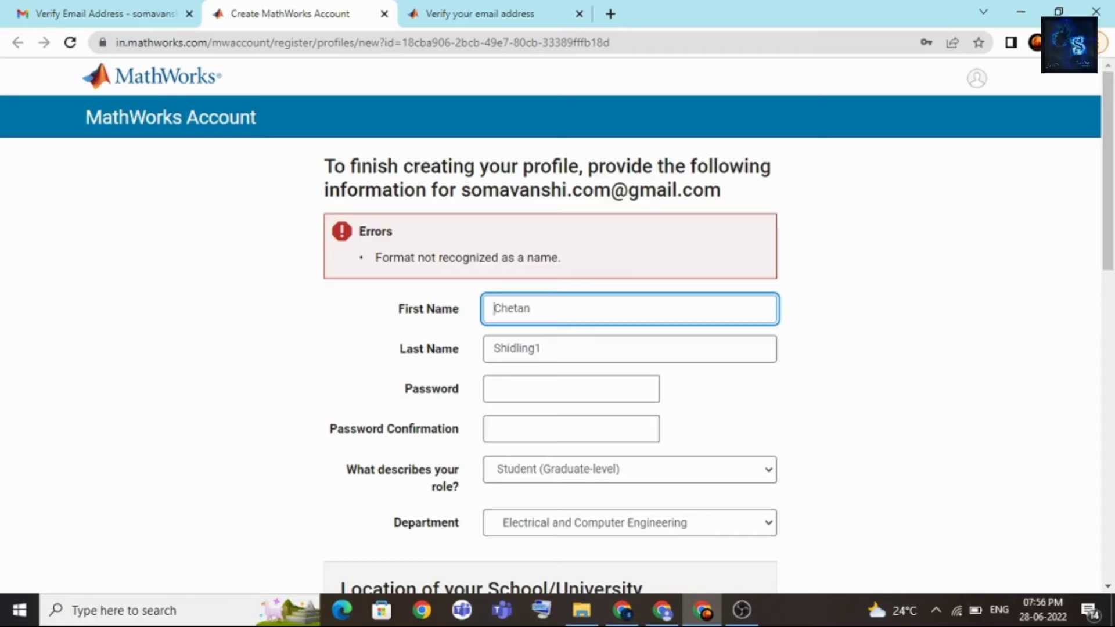
# - Fix the rejected name fields by removing the trailing 1 from the last name
pyautogui.click(530, 309)
pyautogui.press('Left')
pyautogui.press('Left')
pyautogui.press('Left')
pyautogui.press('Left')
pyautogui.press('Left')
pyautogui.press('Left')
pyautogui.press('Right')
pyautogui.click(541, 349)
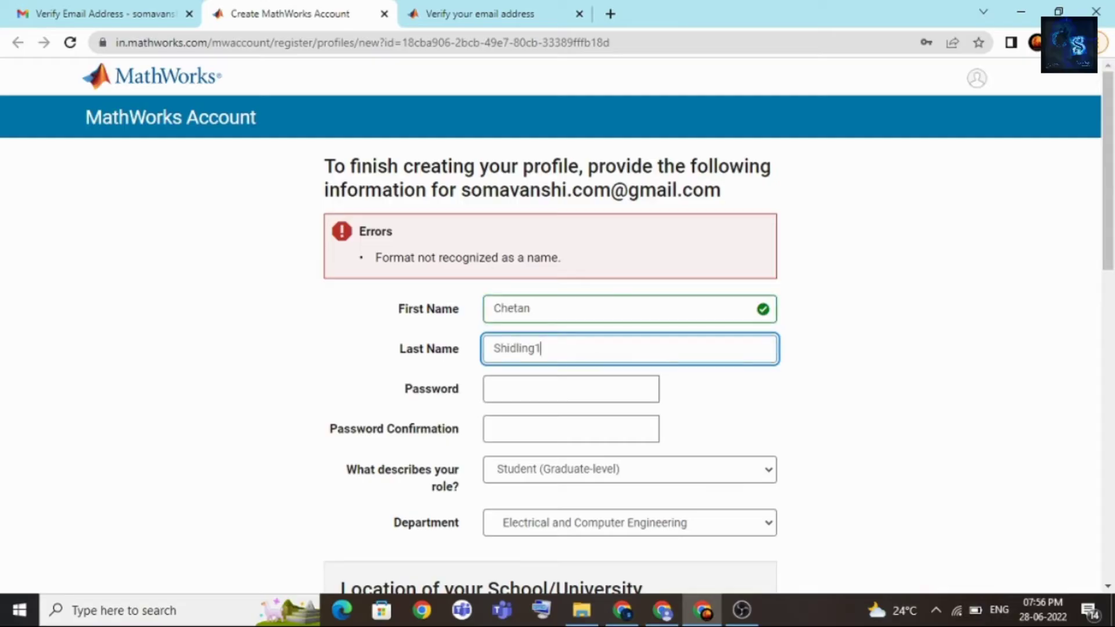
pyautogui.press('BackSpace')
pyautogui.scroll(-12, 558, 325)
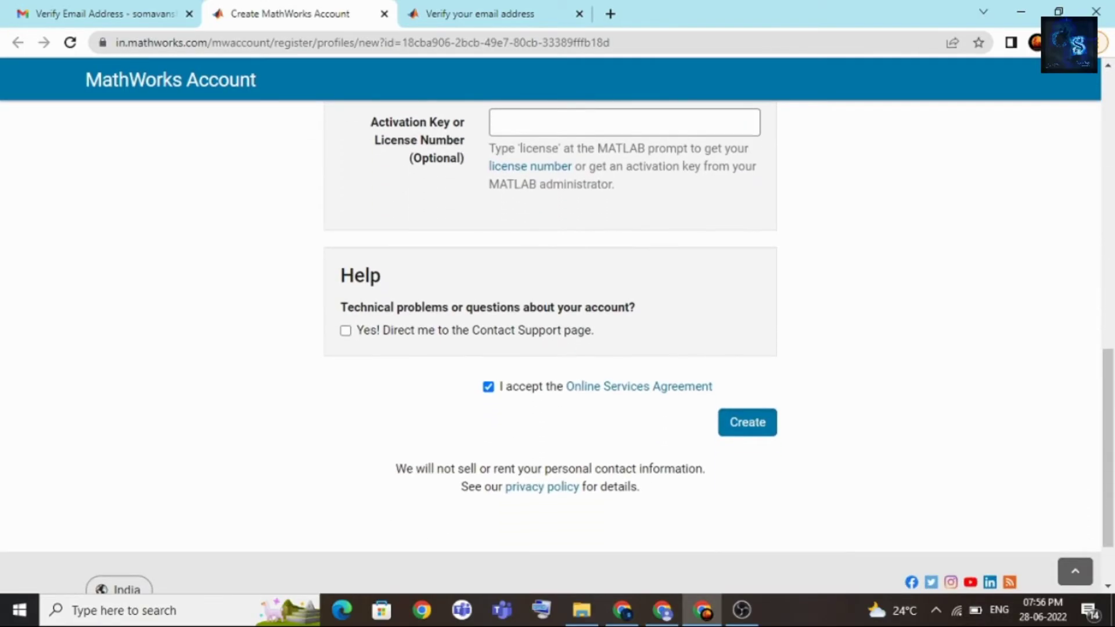
pyautogui.scroll(12, 557, 325)
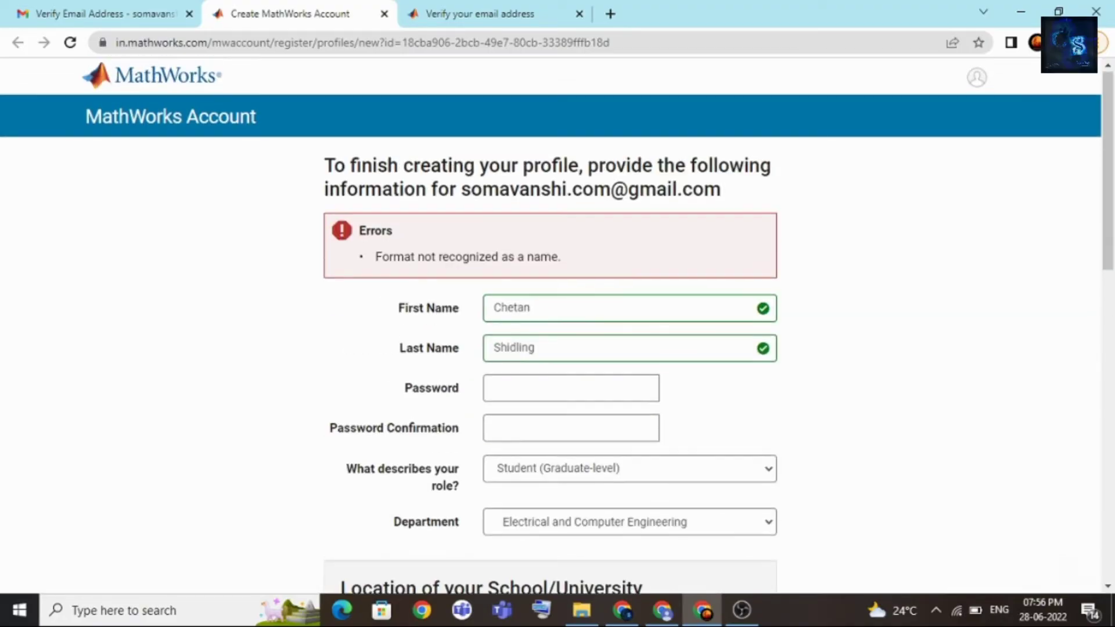
# - Re-enter and confirm a new account password, then submit the account details
pyautogui.click(572, 388)
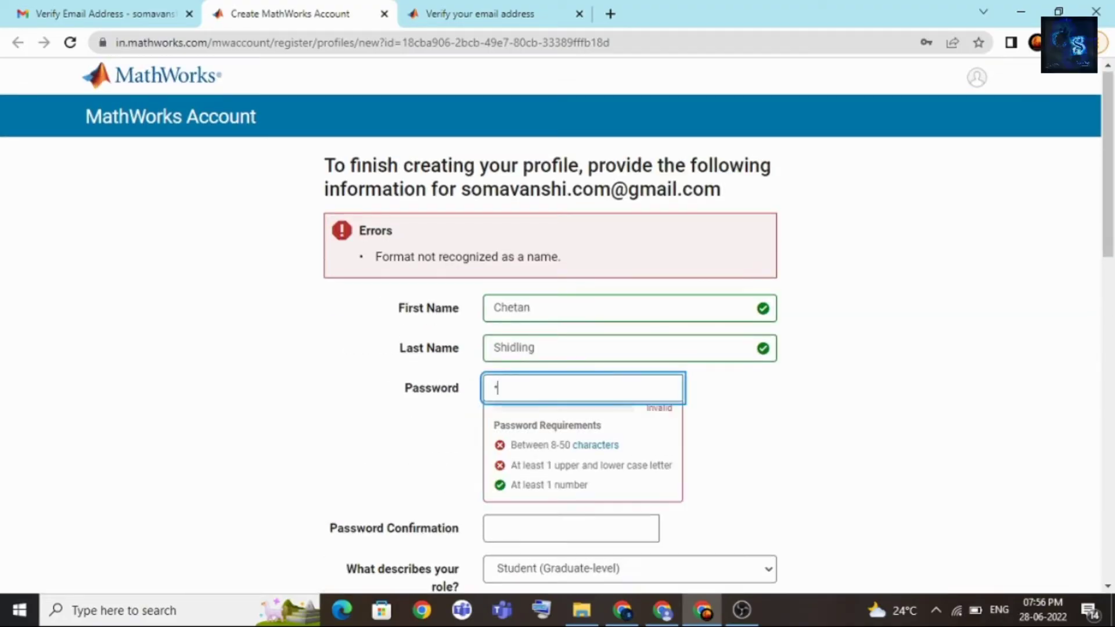
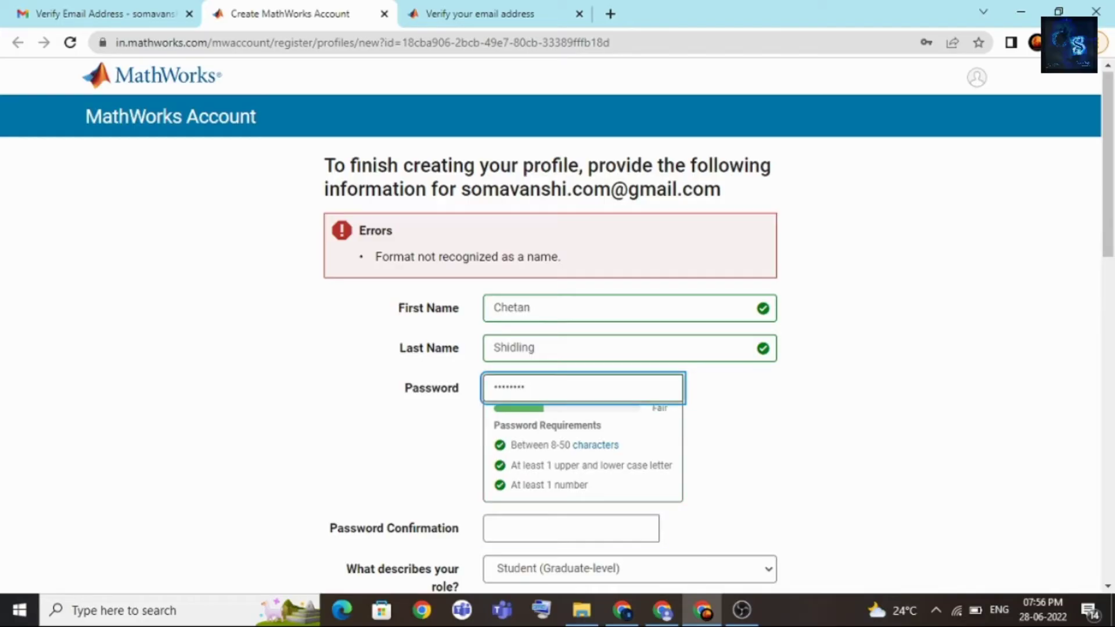
pyautogui.press('Tab')
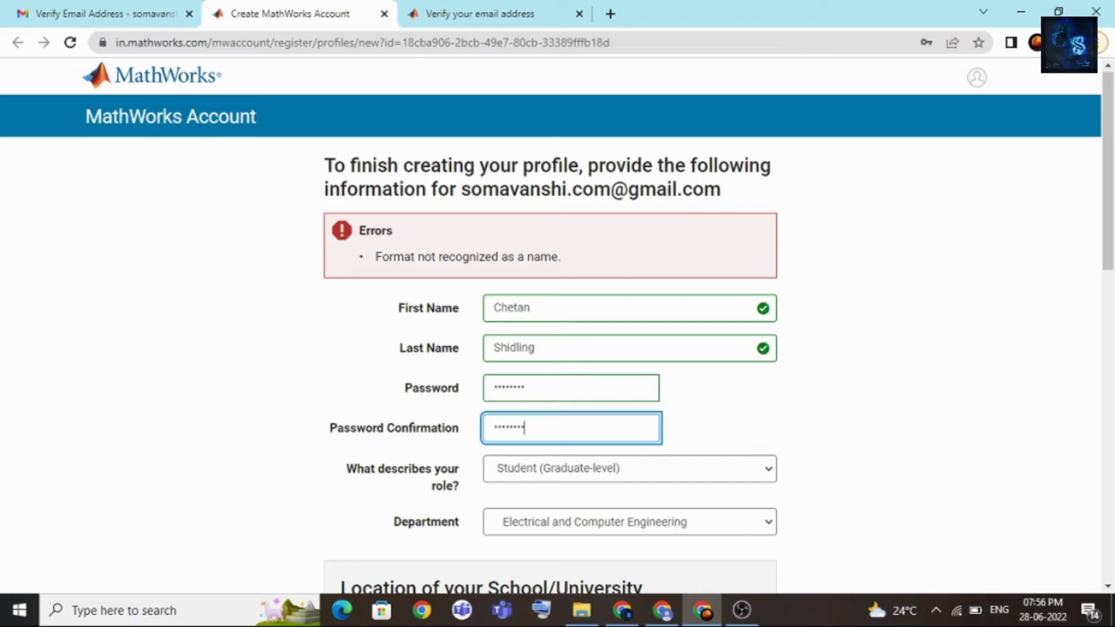
pyautogui.scroll(-8, 557, 325)
pyautogui.scroll(-5, 557, 325)
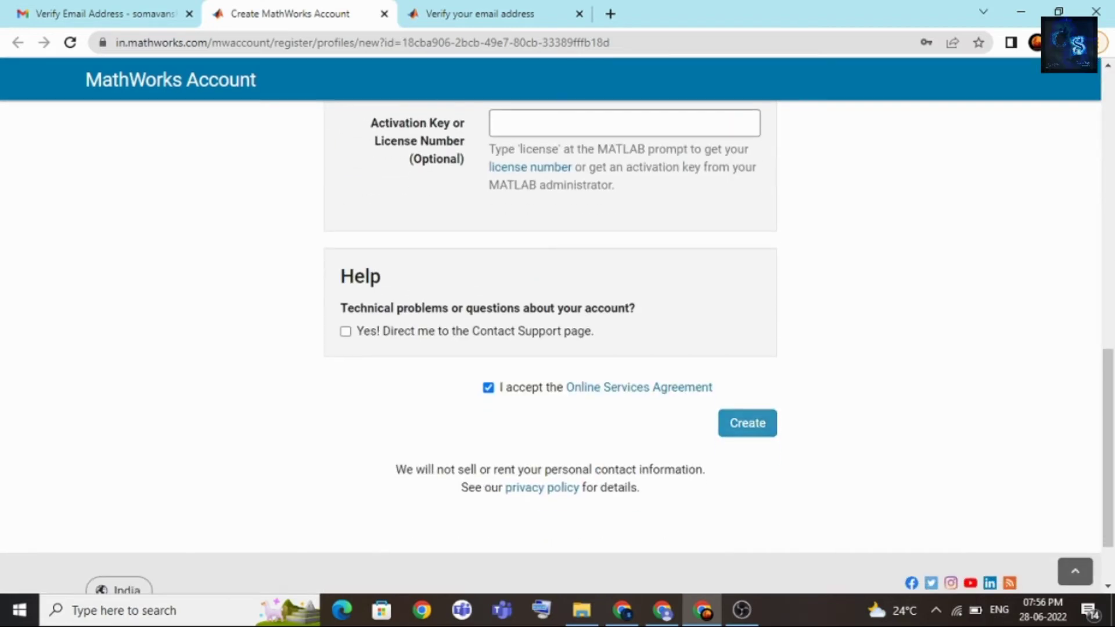
pyautogui.press('Return')
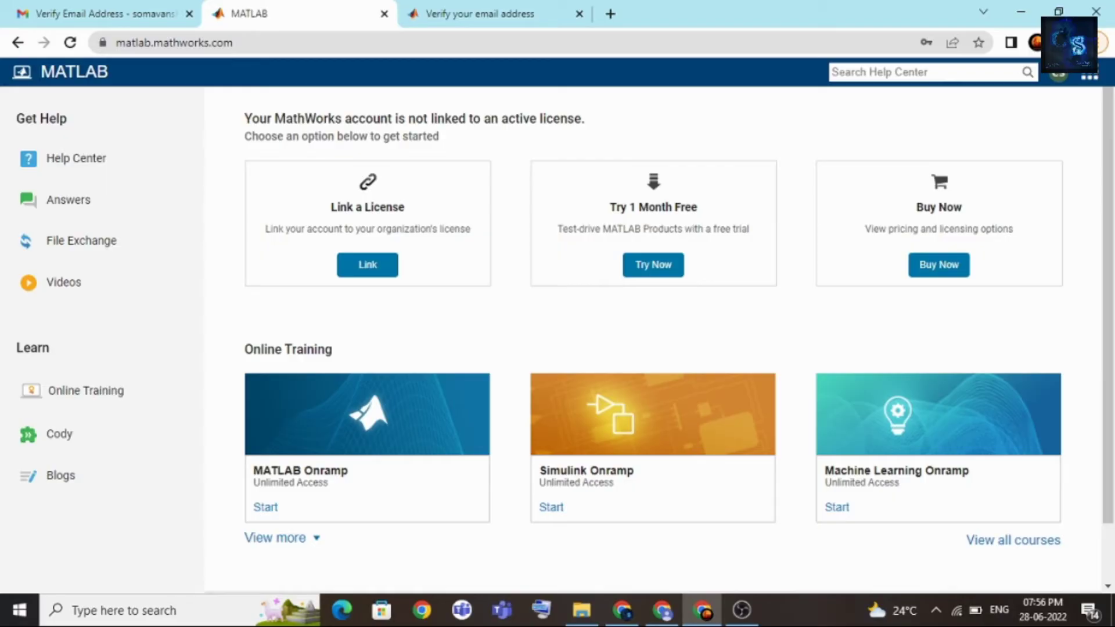
# - Start the free one-month MATLAB trial with Try Now
pyautogui.doubleClick(622, 229)
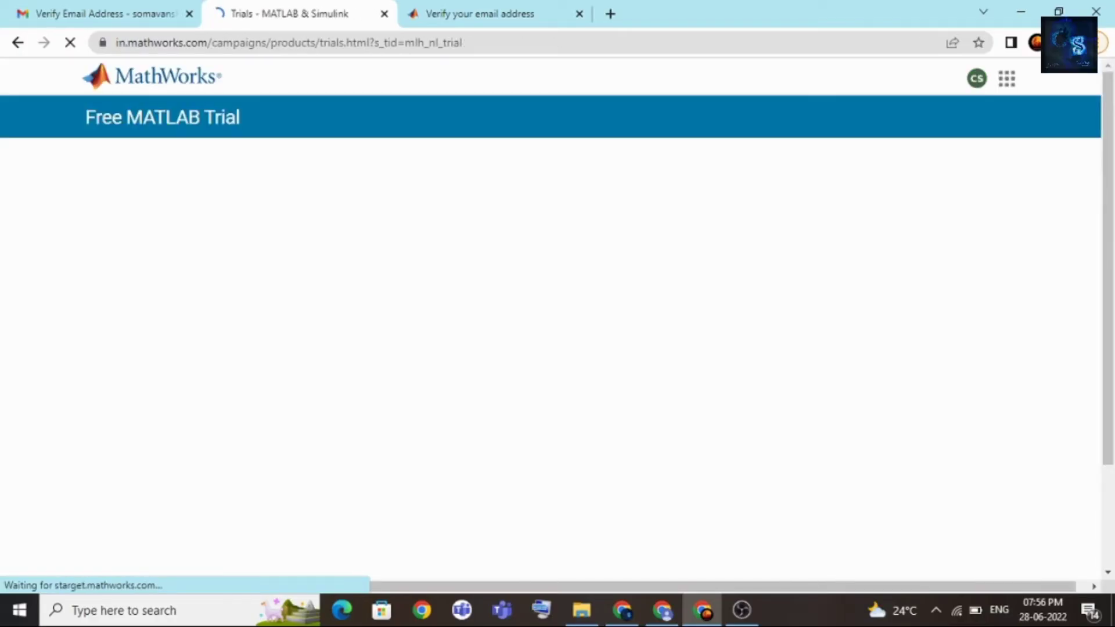
# - Choose Karnataka as the state and enter the city and zip code
pyautogui.scroll(-3, 558, 320)
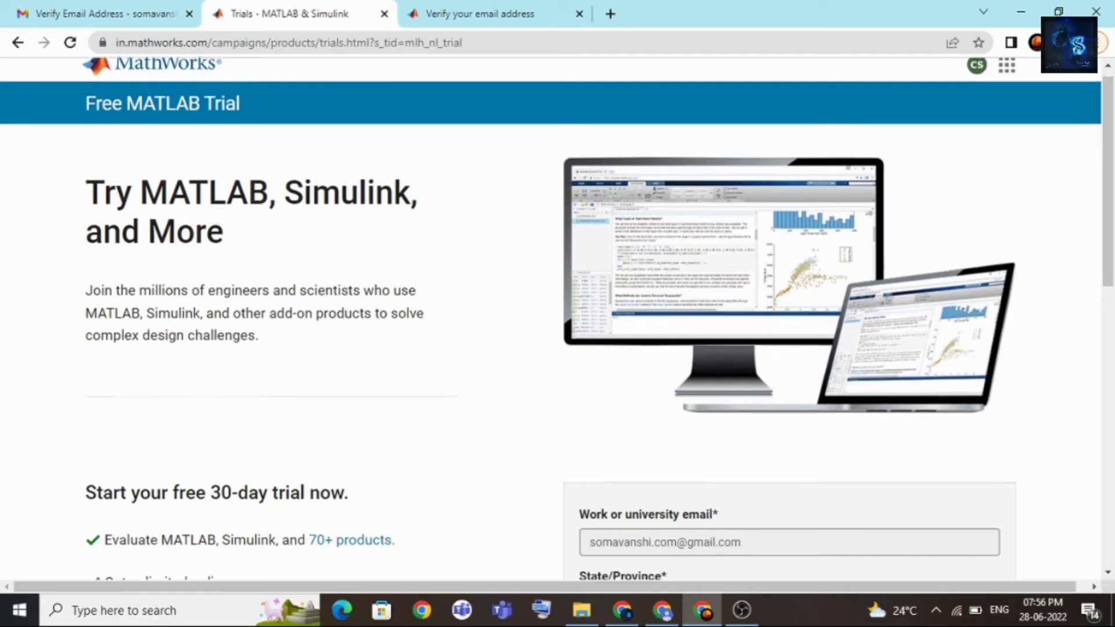
pyautogui.scroll(-2, 558, 337)
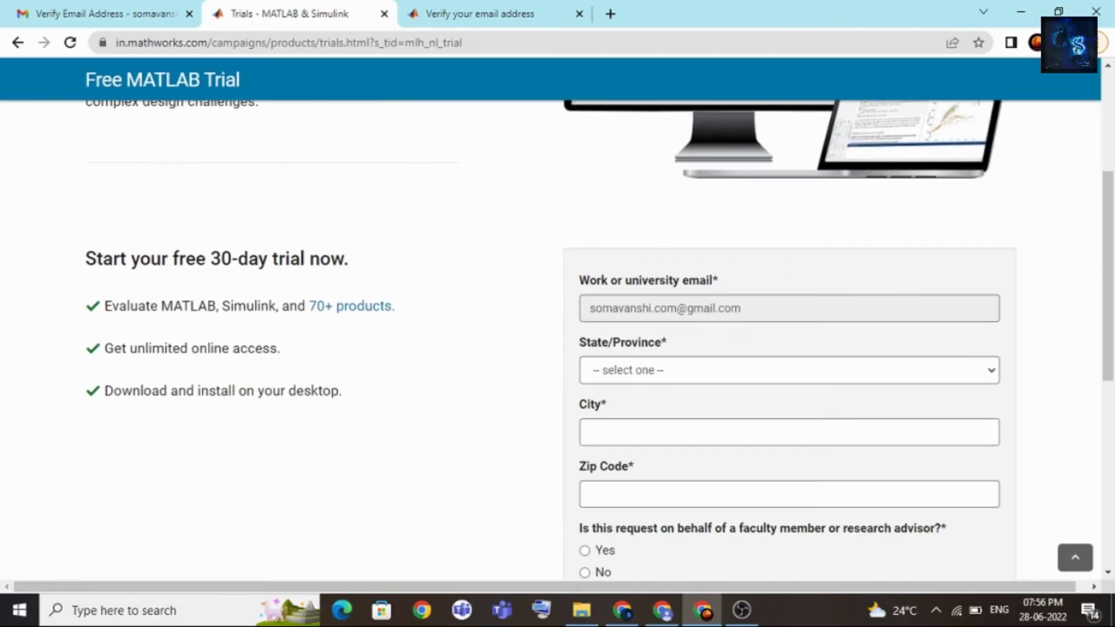
pyautogui.scroll(-2, 558, 340)
pyautogui.click(788, 267)
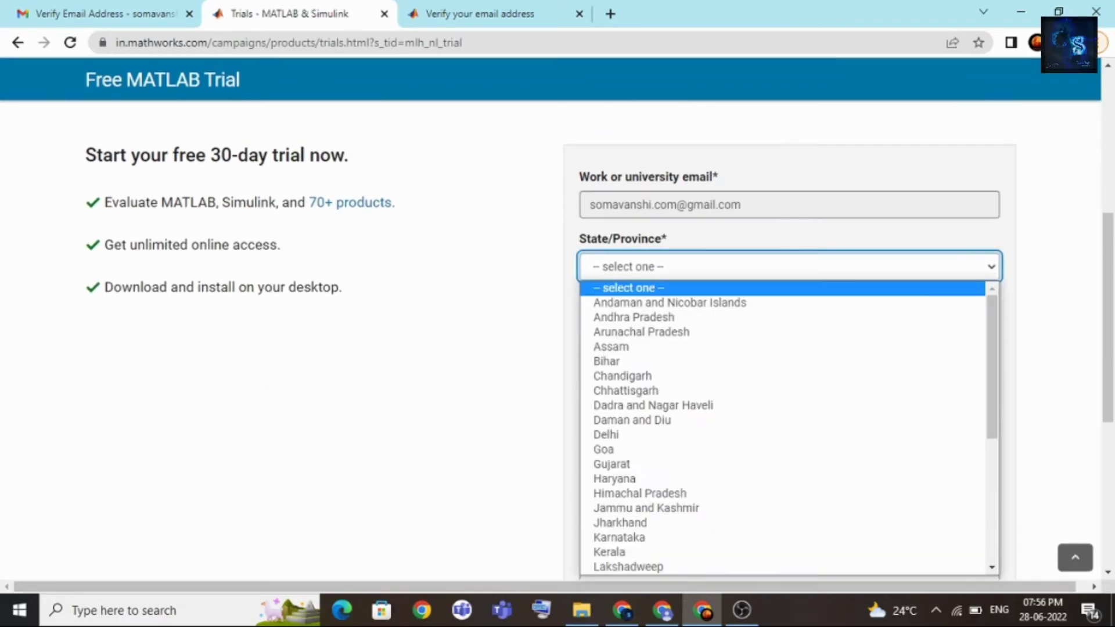
pyautogui.press('k')
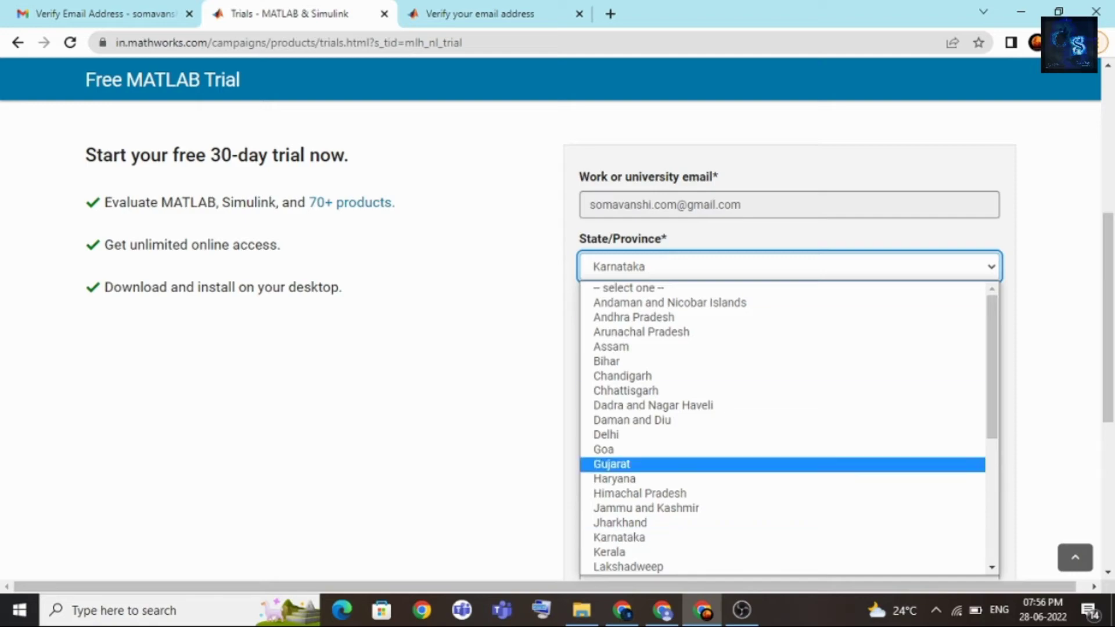
pyautogui.click(789, 328)
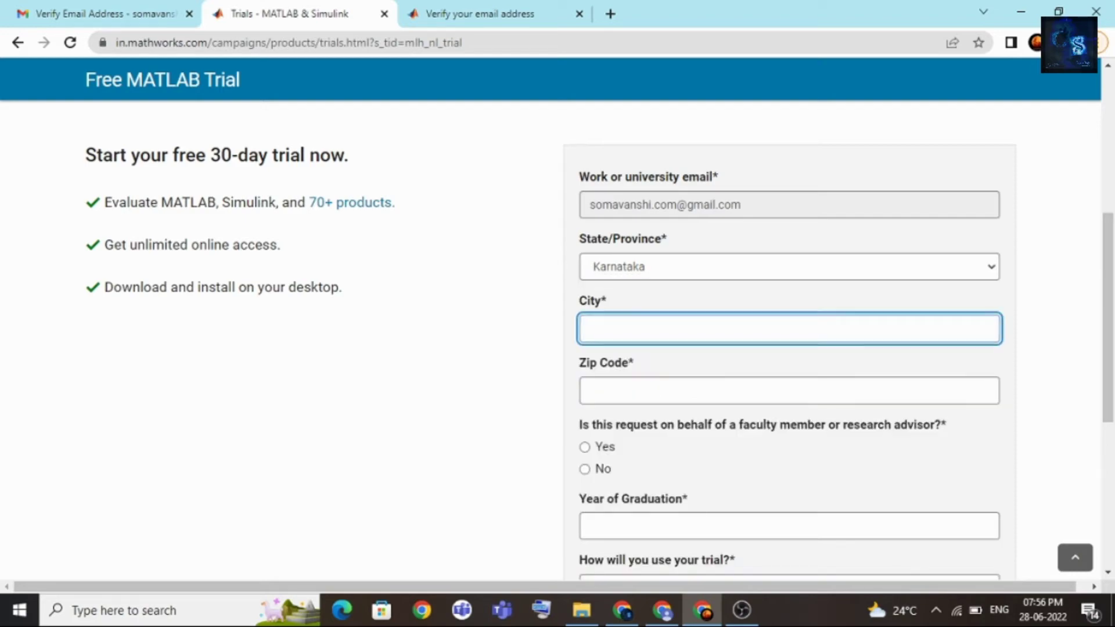
pyautogui.write('Bangalore')
pyautogui.click(788, 390)
pyautogui.write('5')
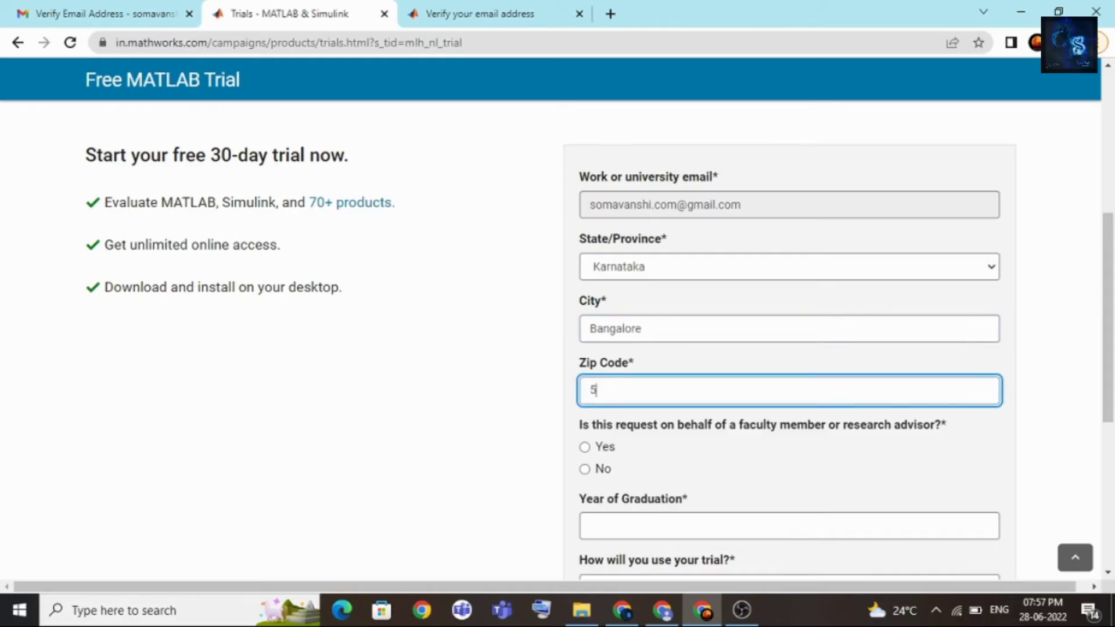
pyautogui.write('60076')
# - Answer No to the faculty-advisor question, enter graduation year 2022, pick Simulink Essentials, and submit
pyautogui.scroll(-3, 788, 340)
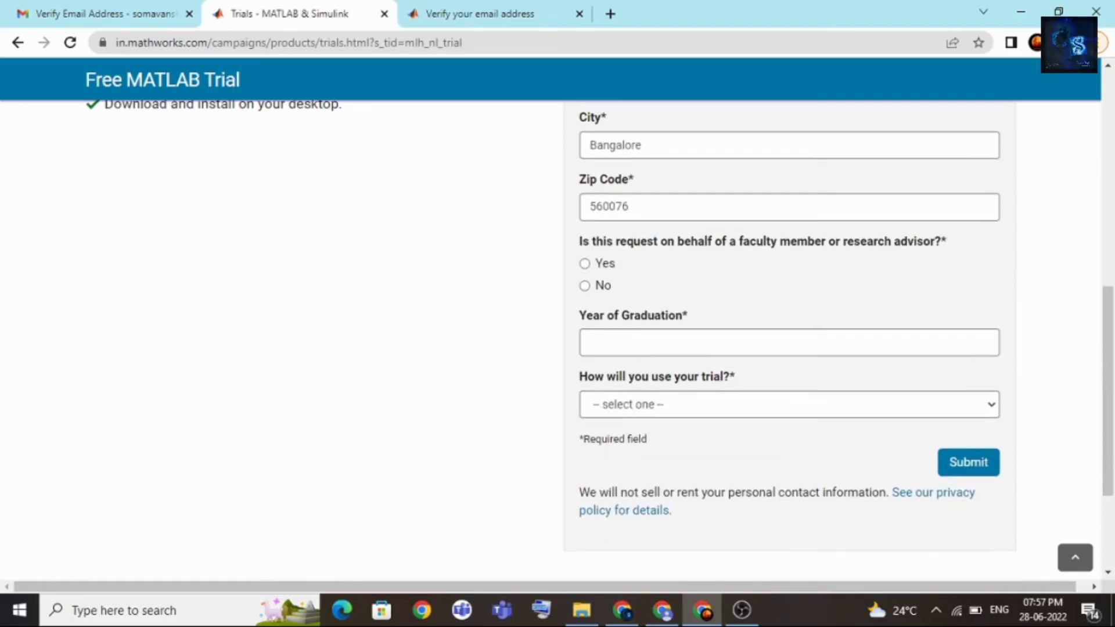
pyautogui.click(584, 250)
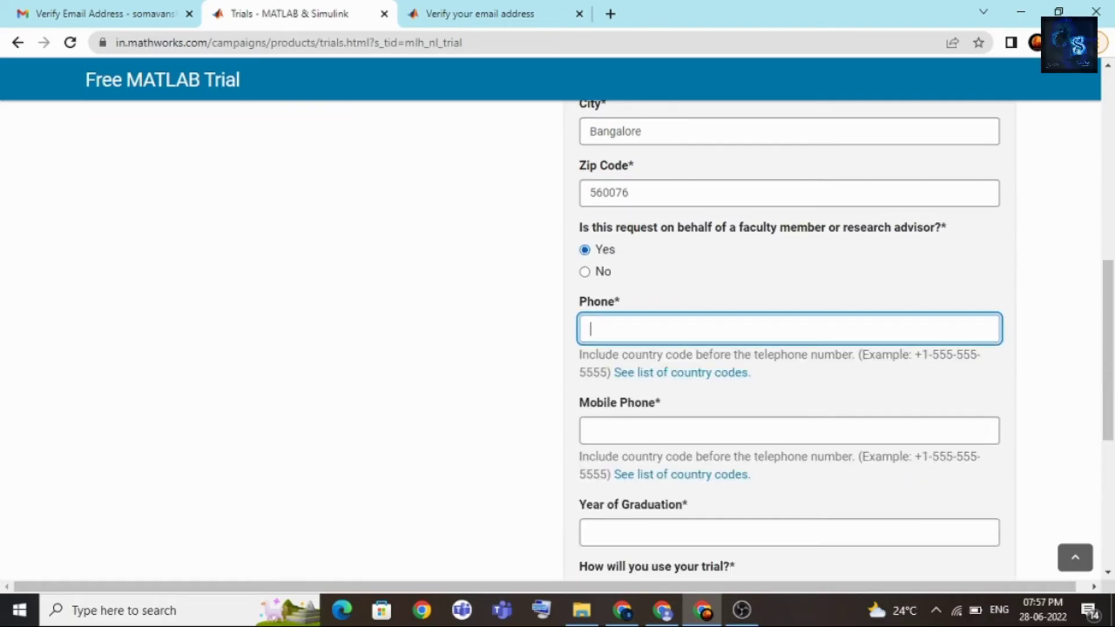
pyautogui.click(584, 271)
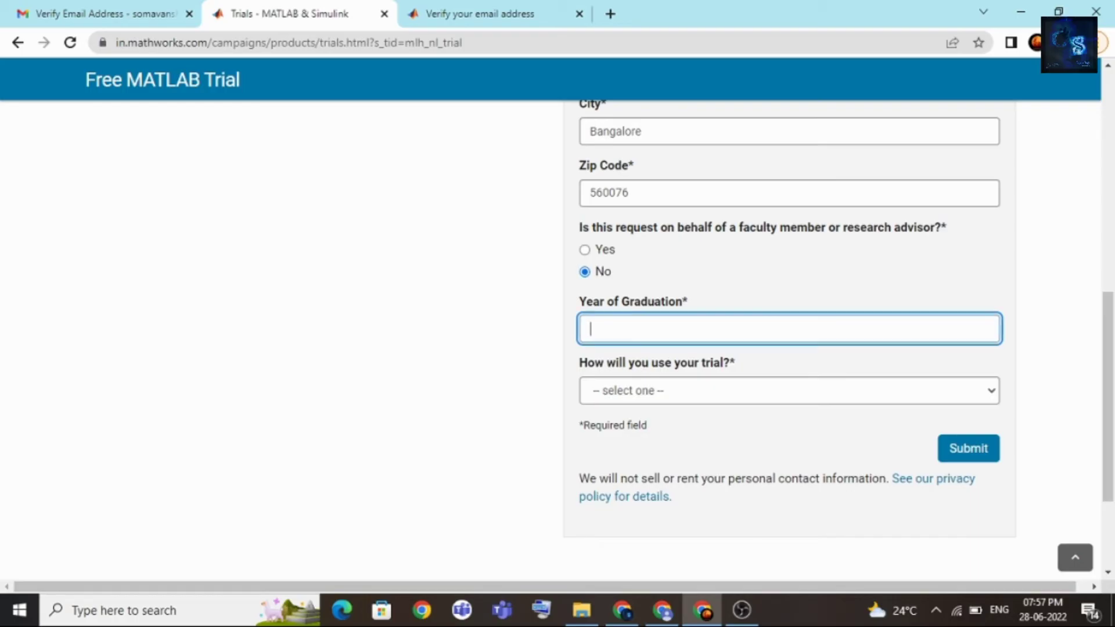
pyautogui.write('2022')
pyautogui.click(790, 390)
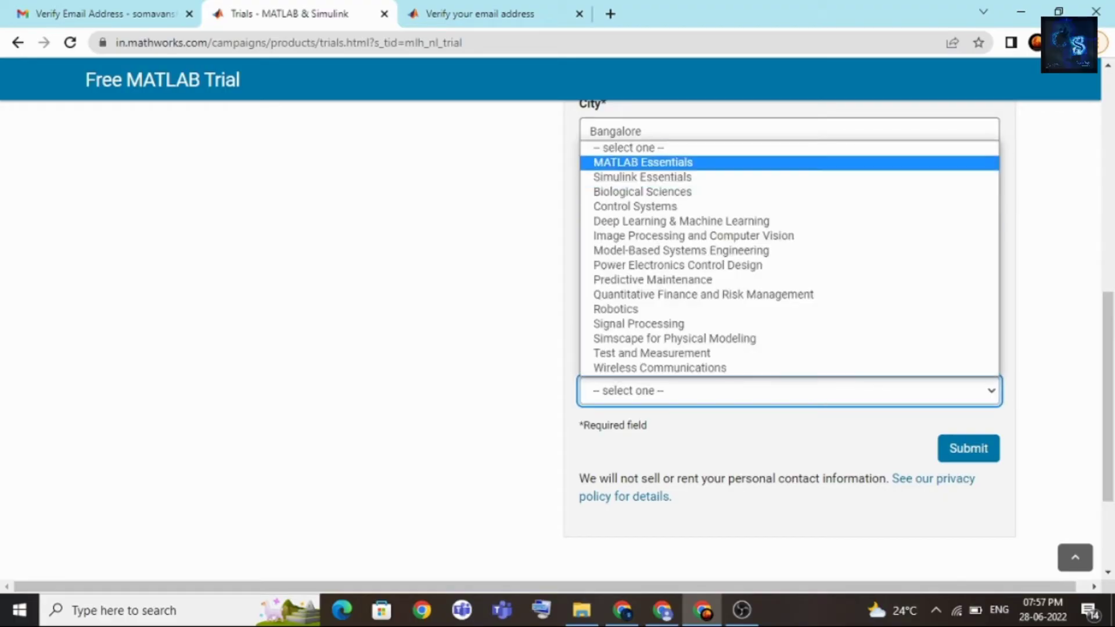
pyautogui.press('Down')
pyautogui.press('Return')
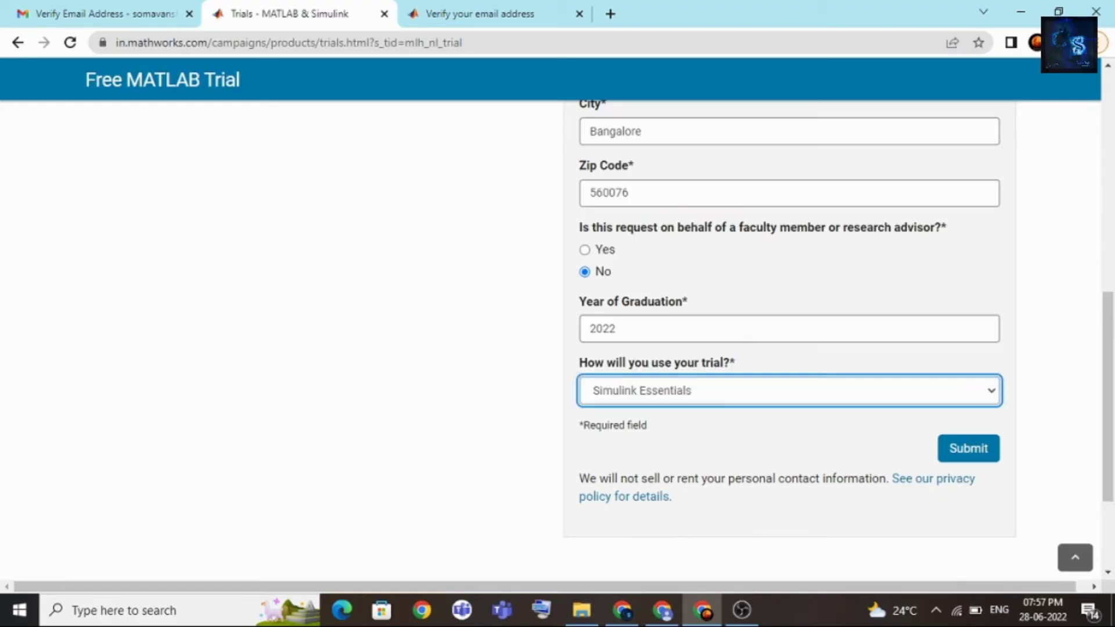
pyautogui.click(968, 448)
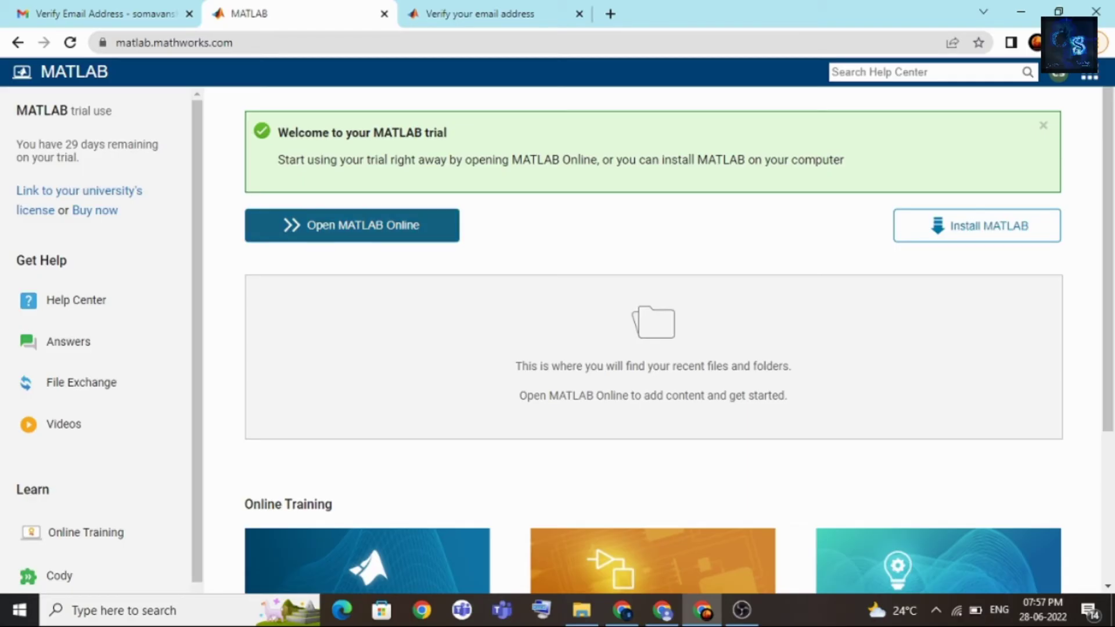
# - Launch MATLAB Online from the trial welcome page
pyautogui.click(352, 225)
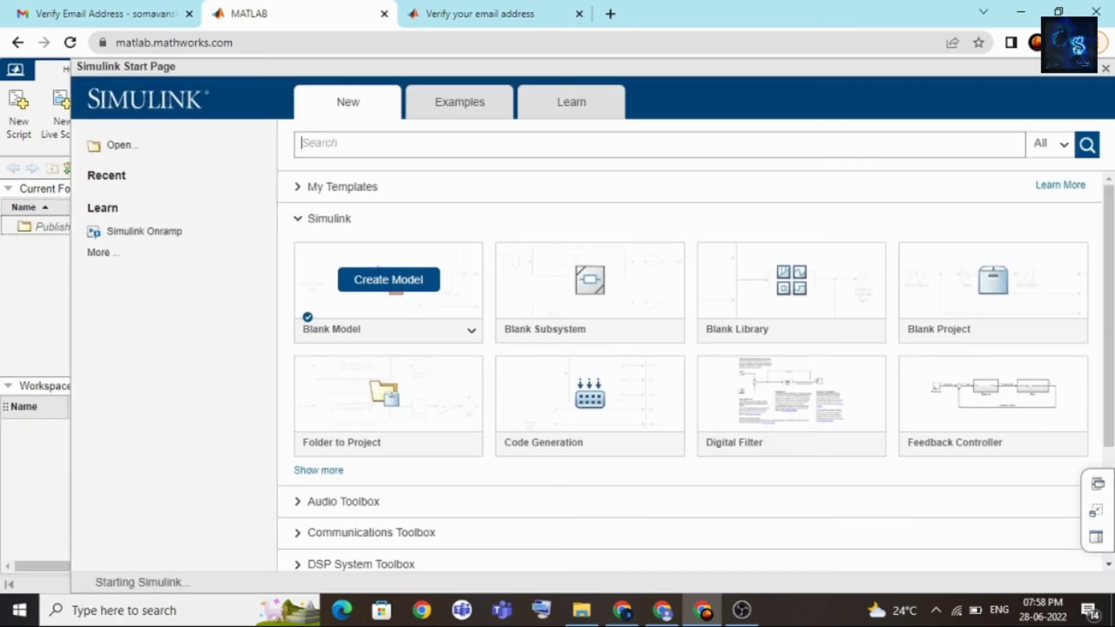
# - Start creating a blank Simulink model, then open a new empty Chrome tab
pyautogui.click(388, 279)
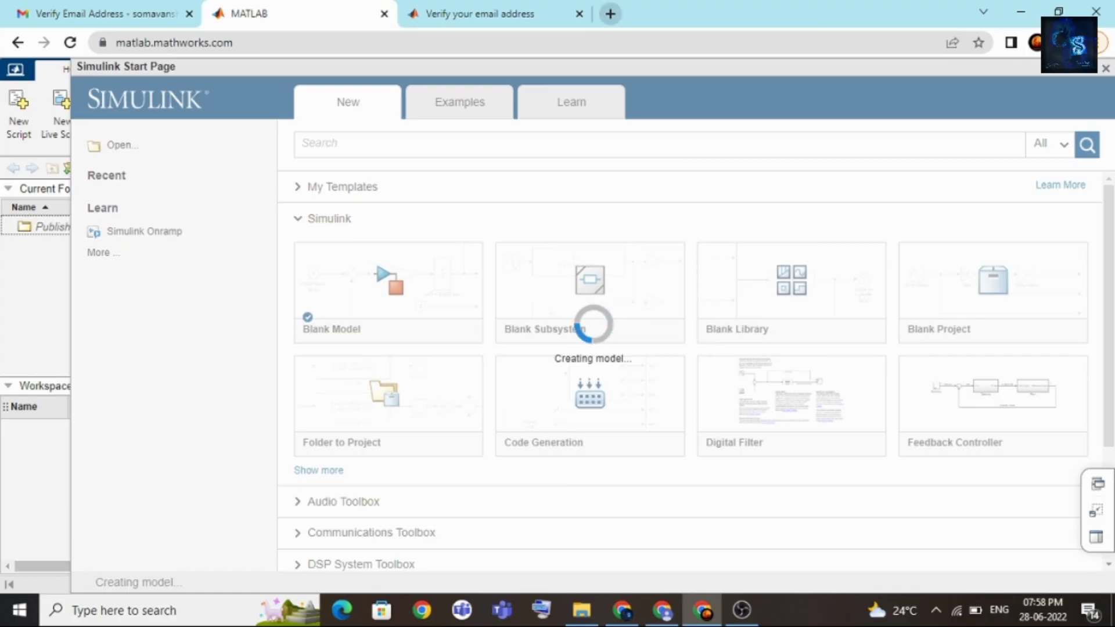
pyautogui.click(610, 13)
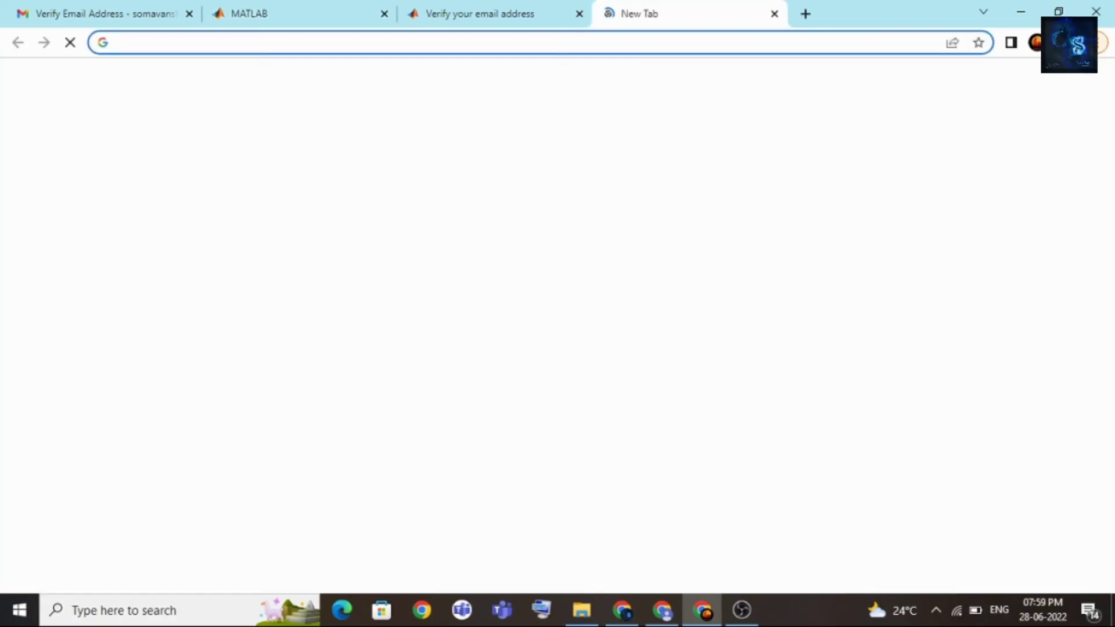
# - Search Google for 'matlab price in india'
pyautogui.write('matlab pri')
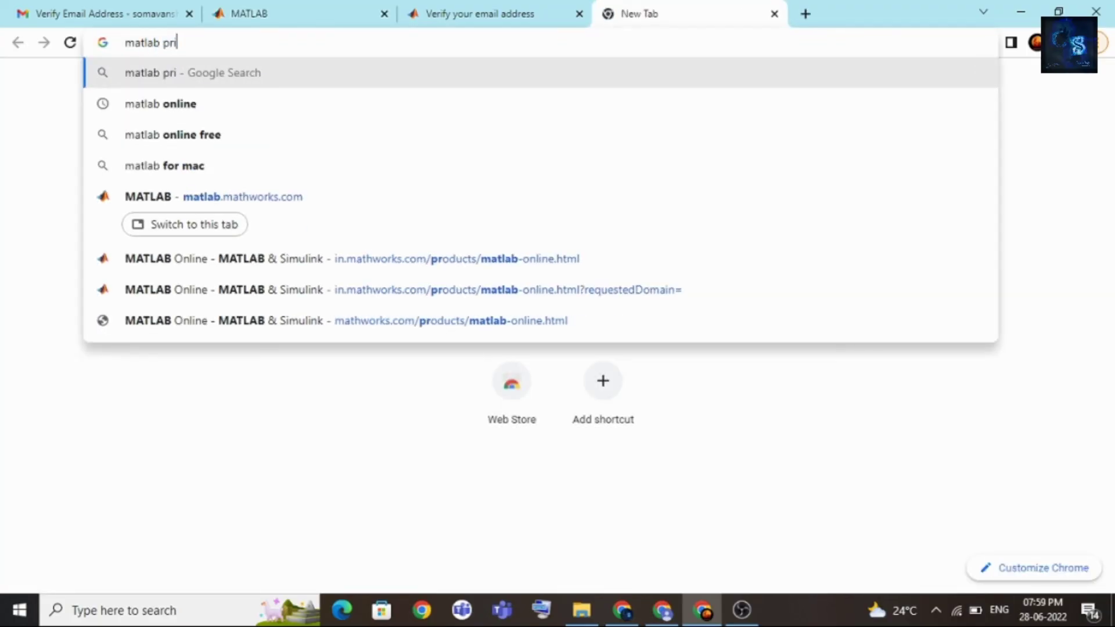
pyautogui.write('c')
pyautogui.press('Down')
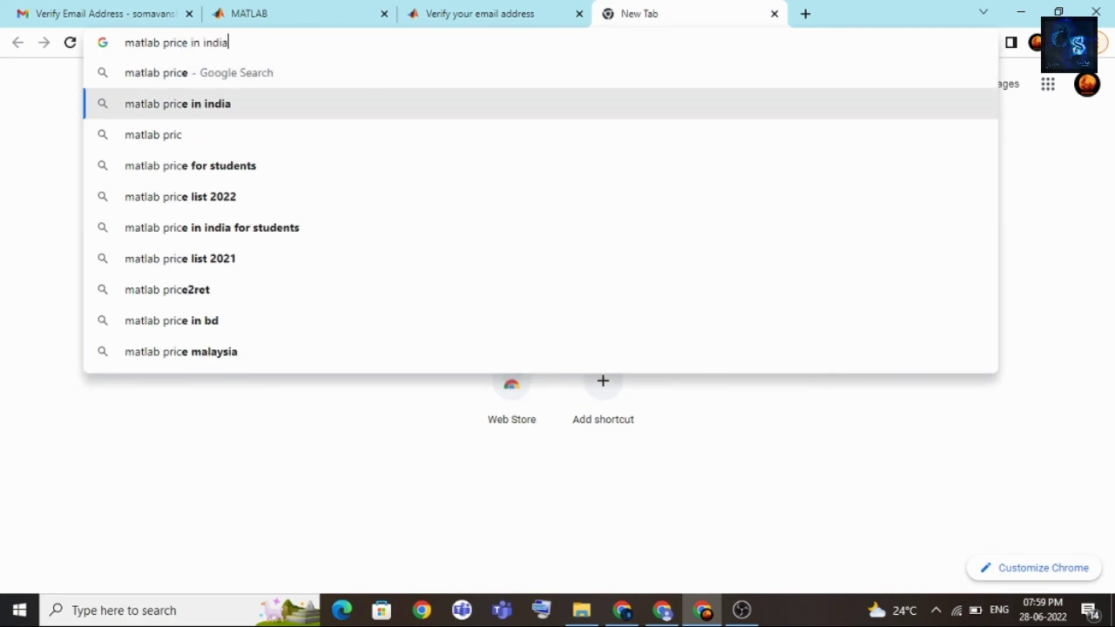
pyautogui.press('Return')
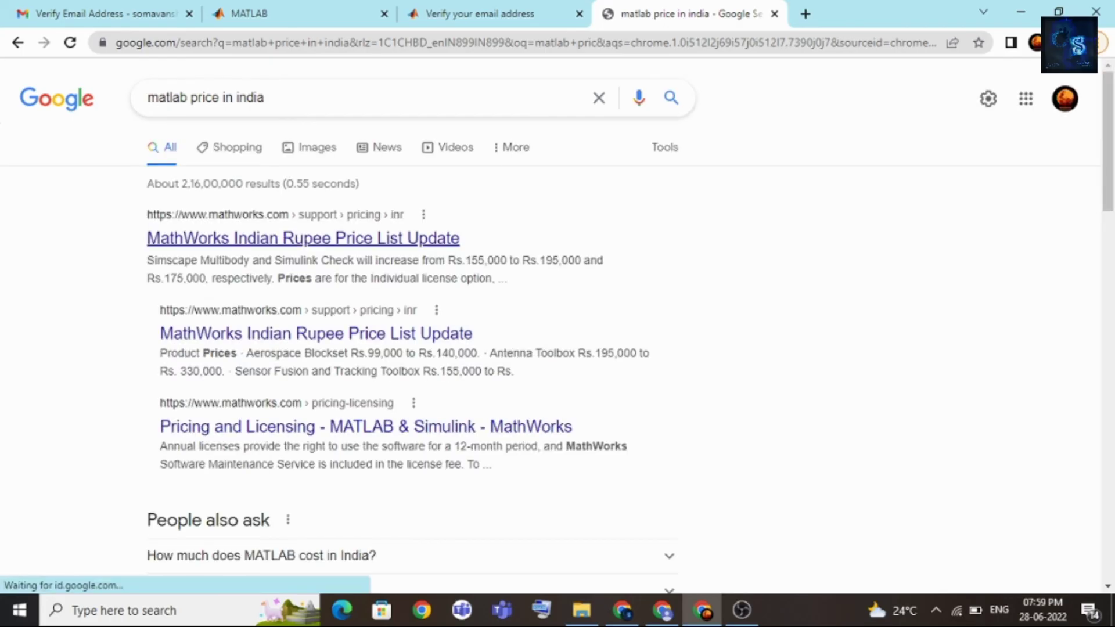
# - Look over MathWorks' Indian Rupee Price List Update page, then go back to MATLAB Online
pyautogui.click(302, 238)
pyautogui.scroll(-3, 558, 349)
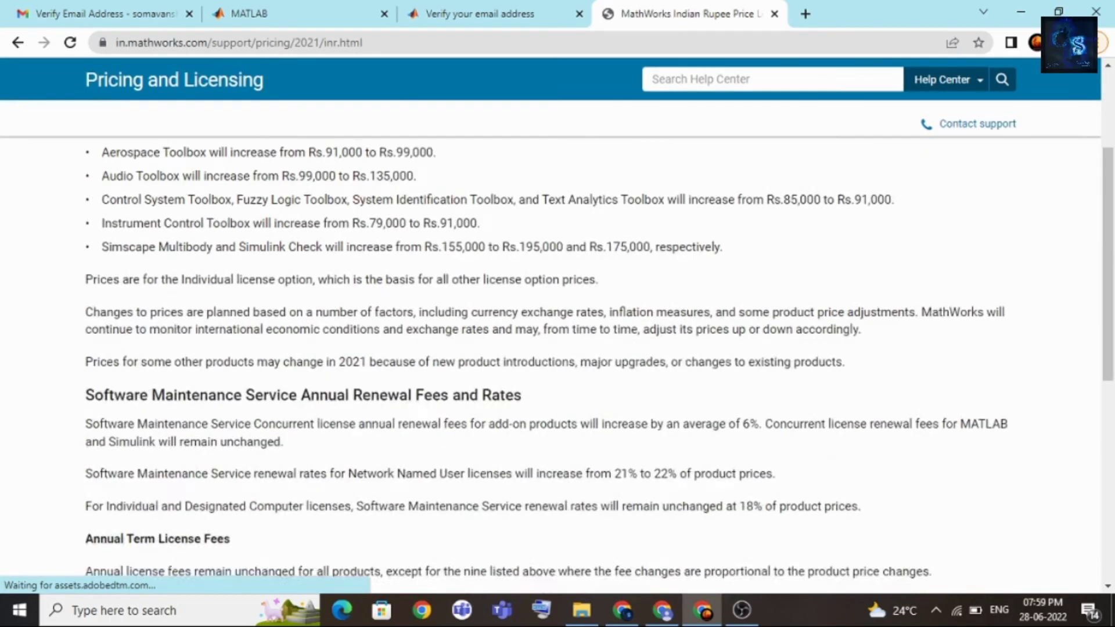
pyautogui.scroll(4, 558, 349)
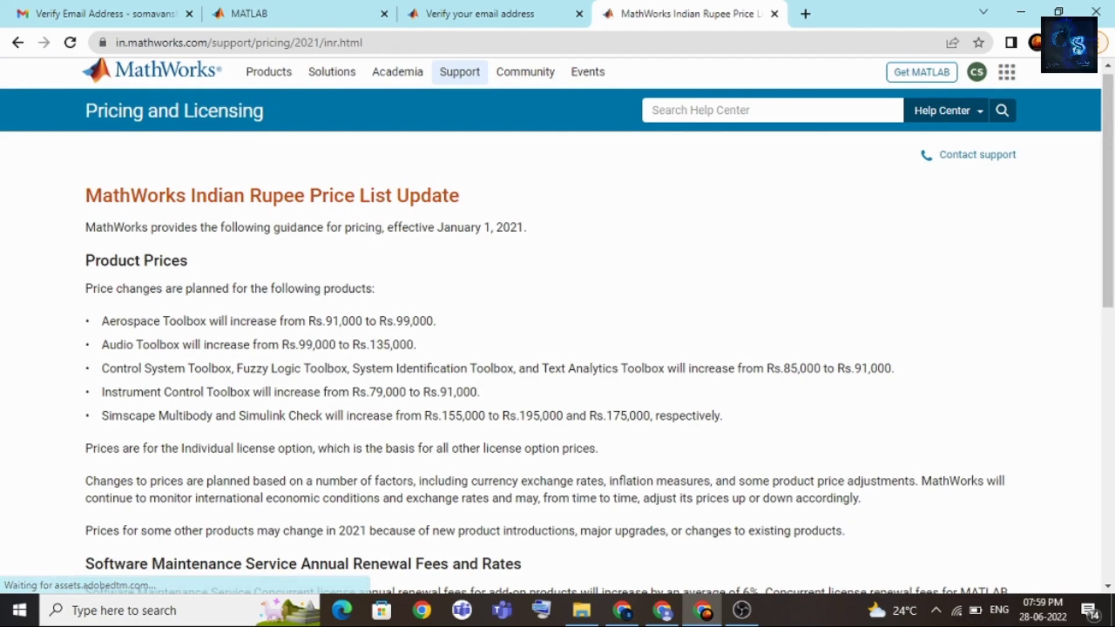
pyautogui.click(250, 13)
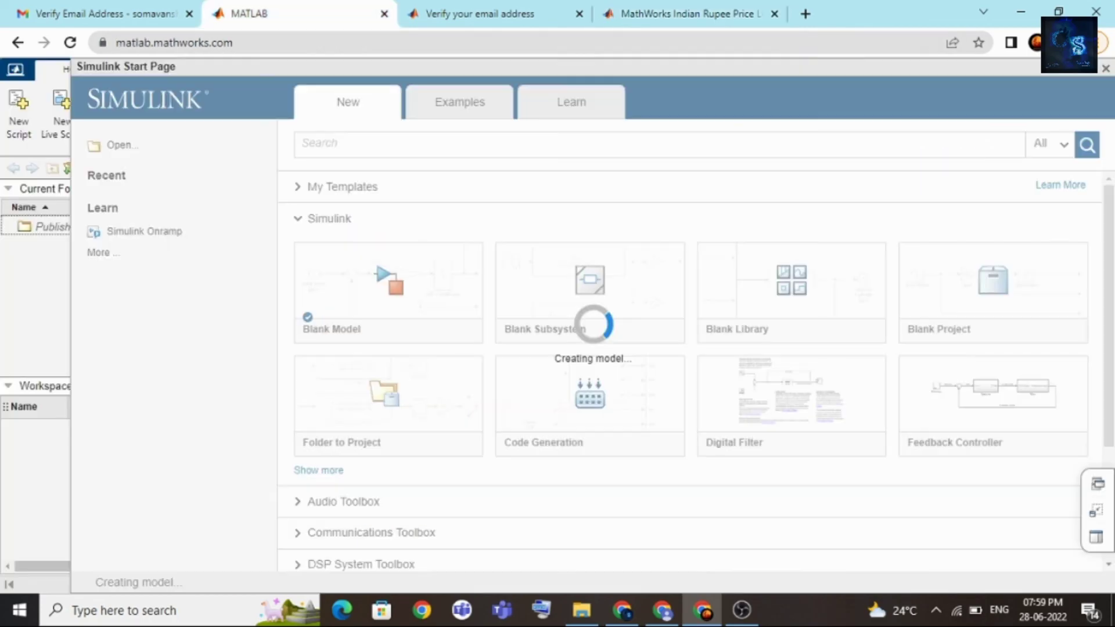